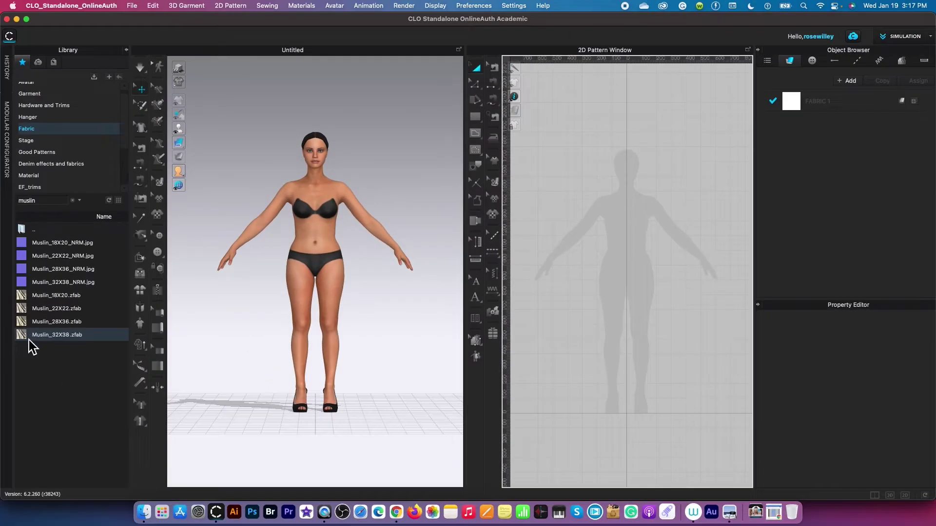
Replace the default fabric in the object list with the Muslin_32X38.zfab fabric from the library.
mouse_move(25, 340)
left_click(23, 338)
left_click_drag(22, 339, 835, 103)
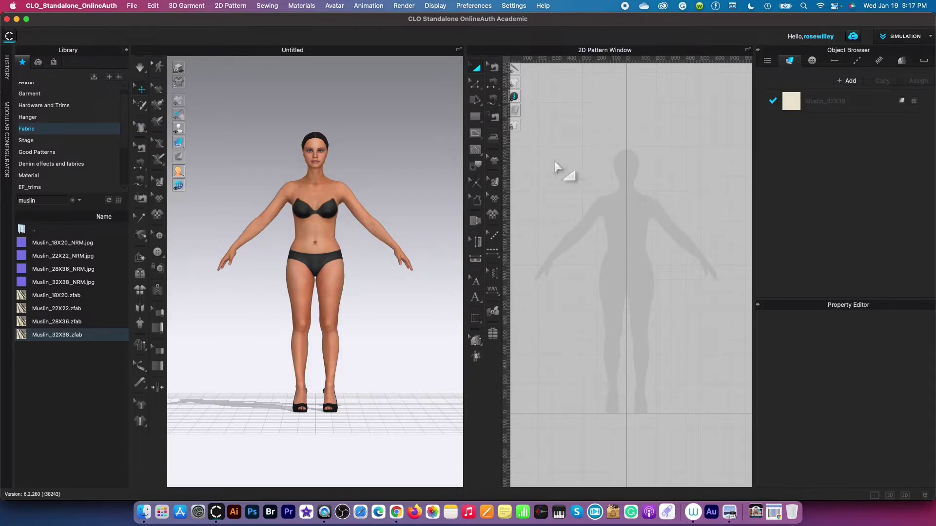
Create a rectangle pattern piece 23.6 cm wide and 62 cm high over the avatar silhouette's torso.
left_click(479, 121)
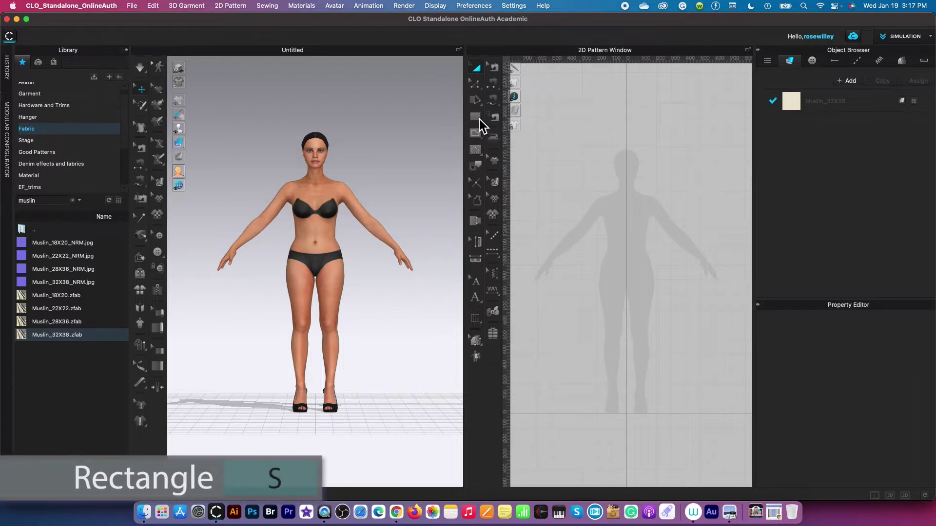
left_click(479, 119)
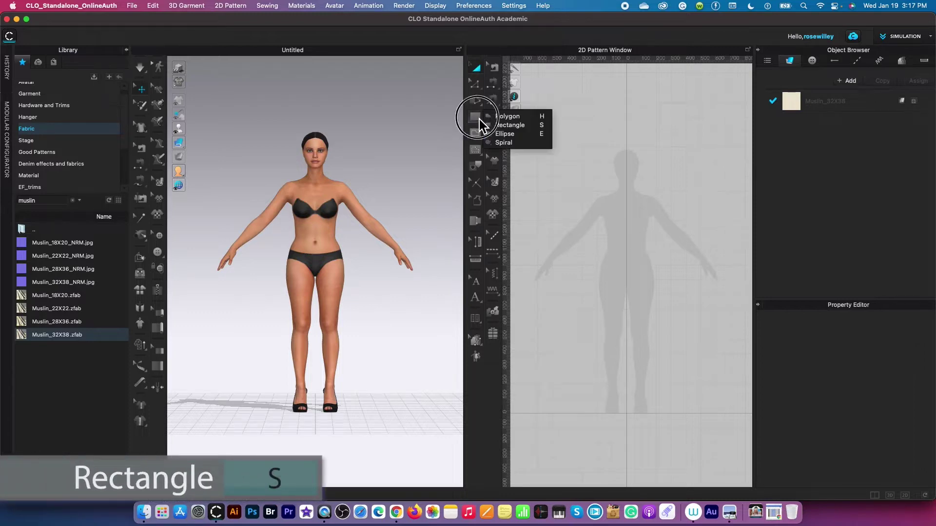
left_click(528, 126)
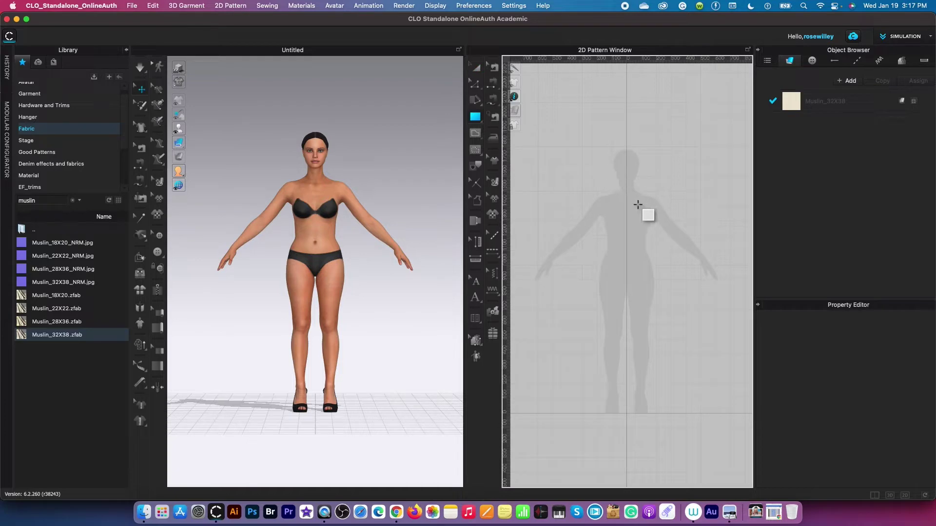
left_click(628, 220)
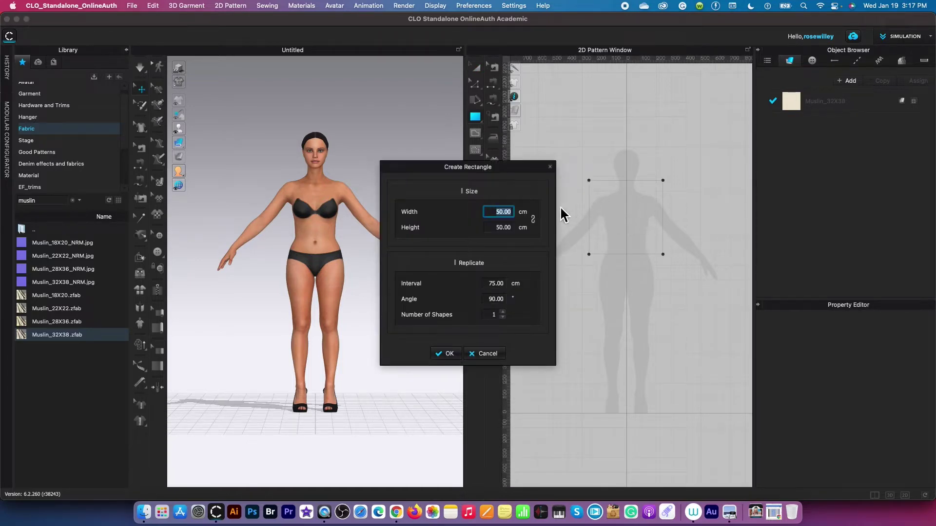
left_click_drag(532, 171, 522, 167)
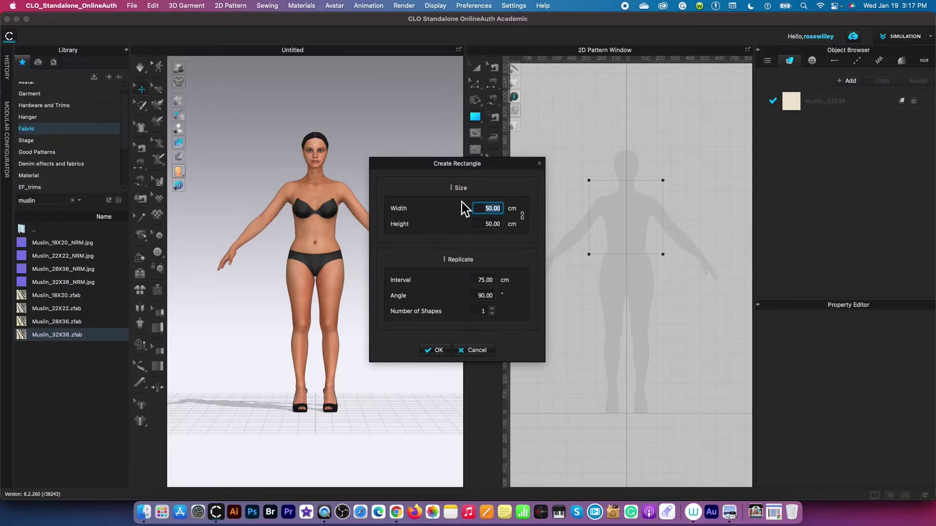
type("23.6")
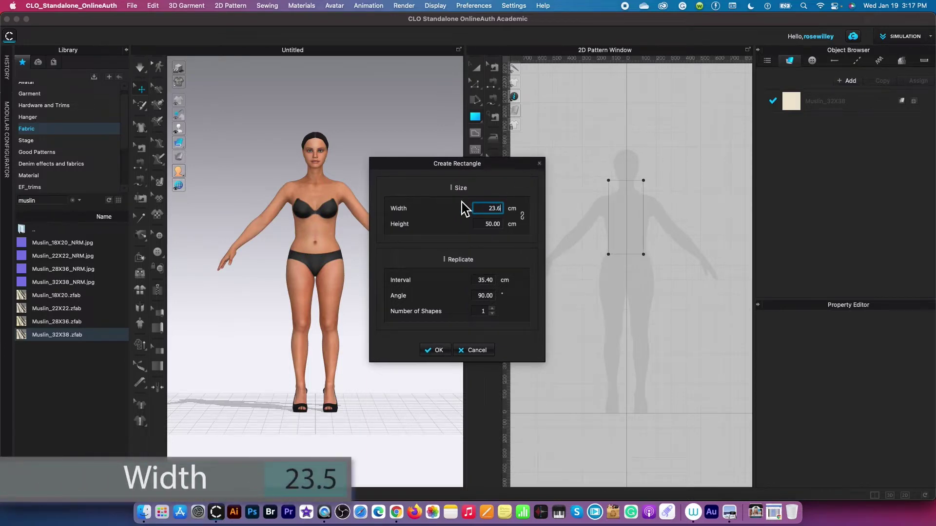
key("Tab")
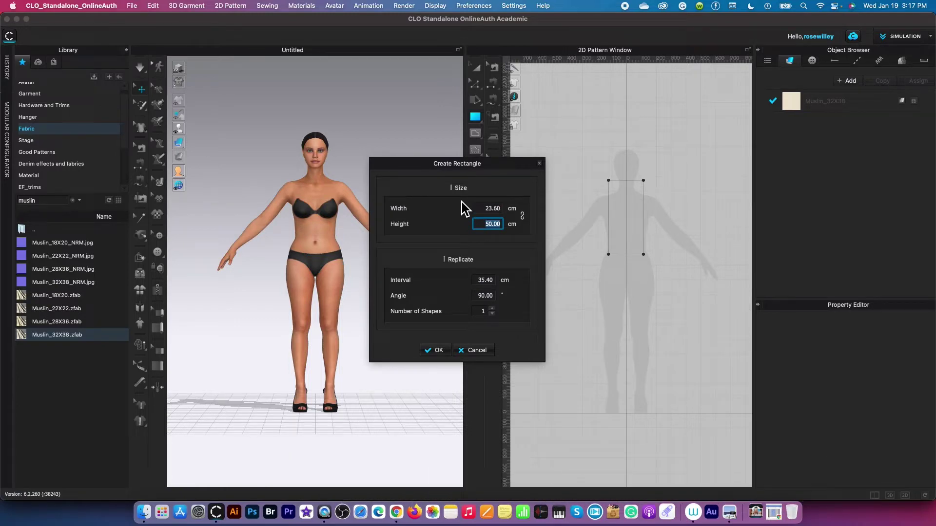
type("62")
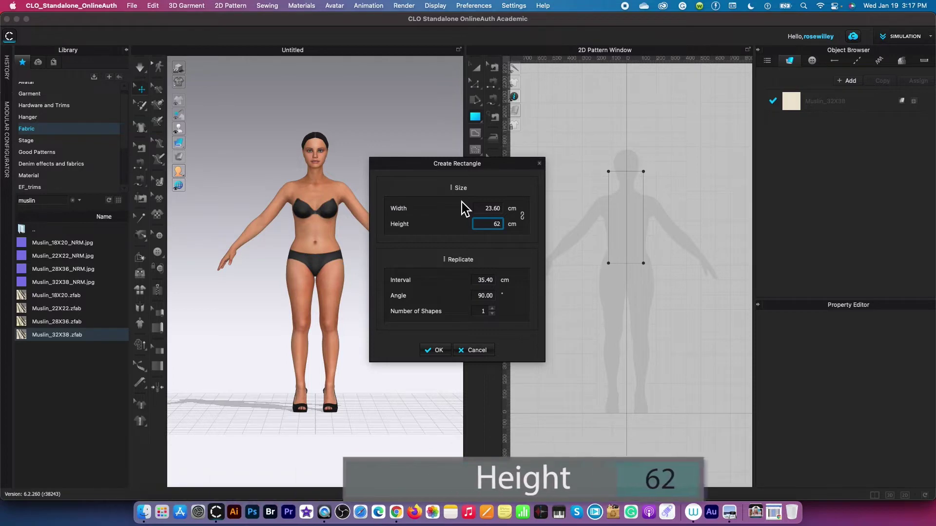
left_click(436, 350)
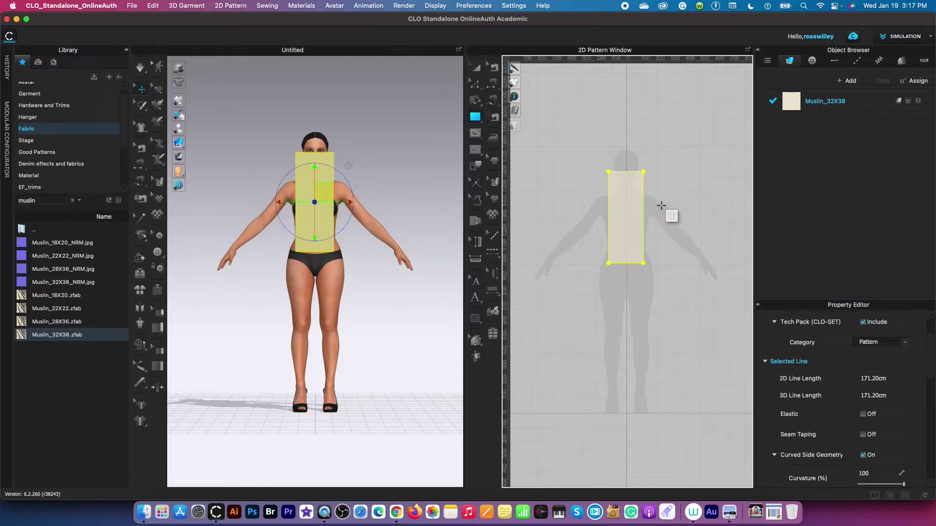
Move the rectangle with Transform Pattern so that its left edge lies on the avatar's vertical centre line.
key("a")
left_click(476, 69)
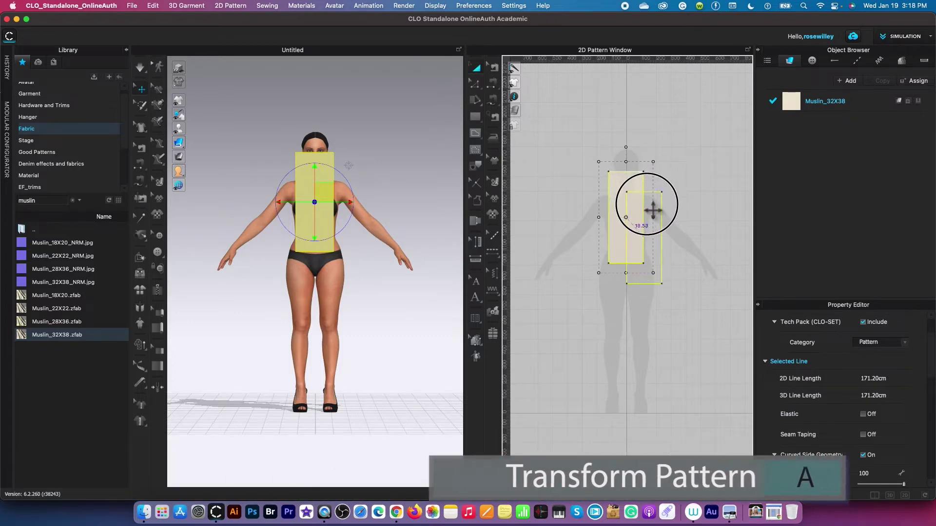
scroll(672, 212, "up", 2)
scroll(673, 212, "up", 2)
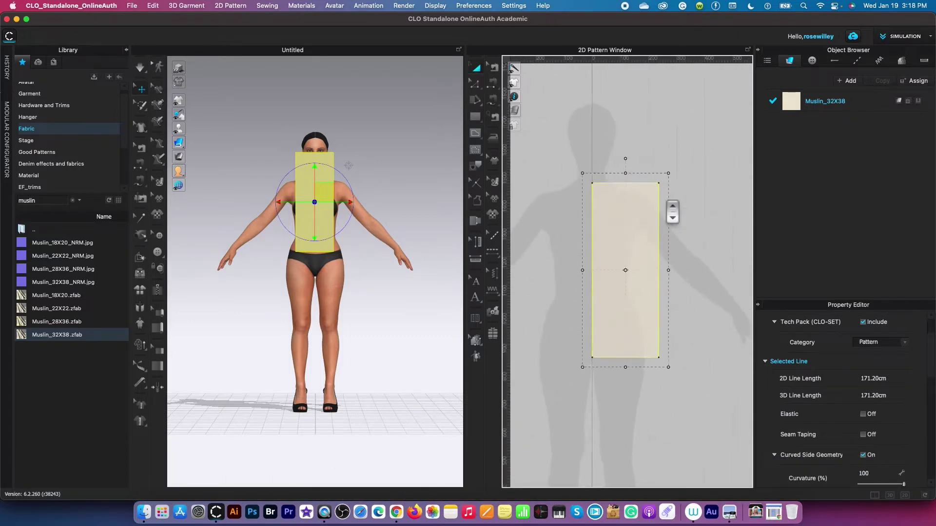
Begin an Offset as Internal Line from the rectangle's top edge with the number of offsets set to 7.
key("z")
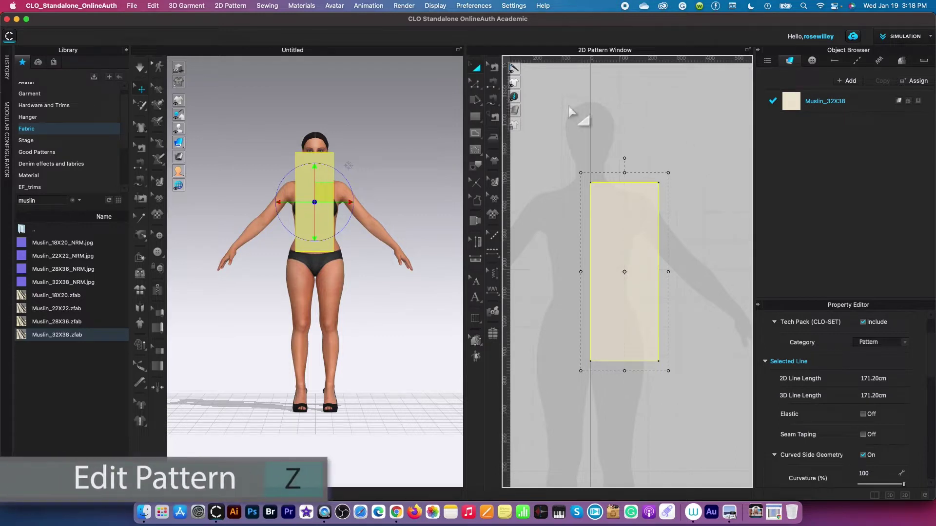
left_click(477, 84)
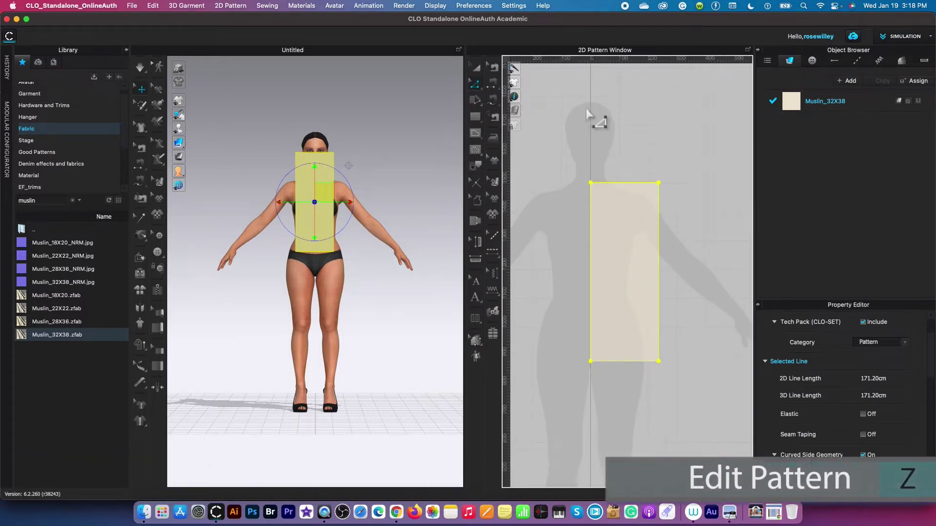
left_click(625, 183)
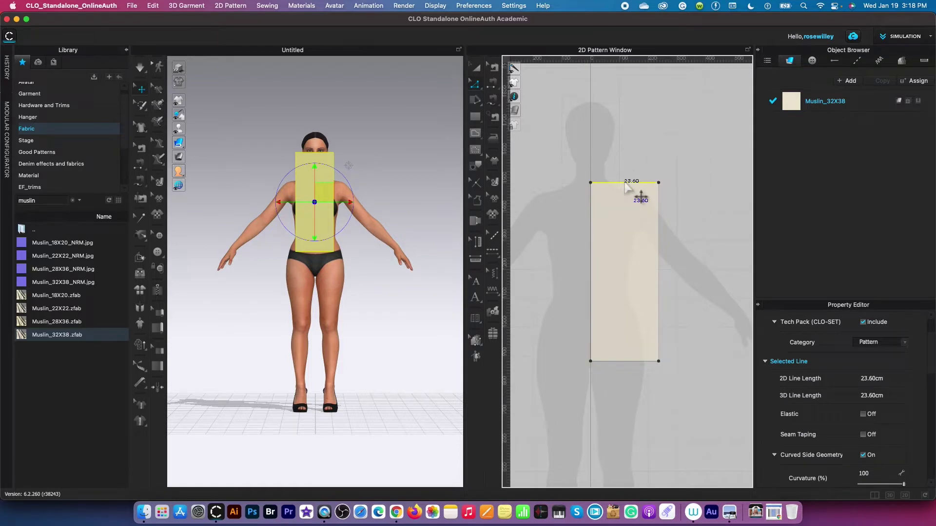
right_click(626, 187)
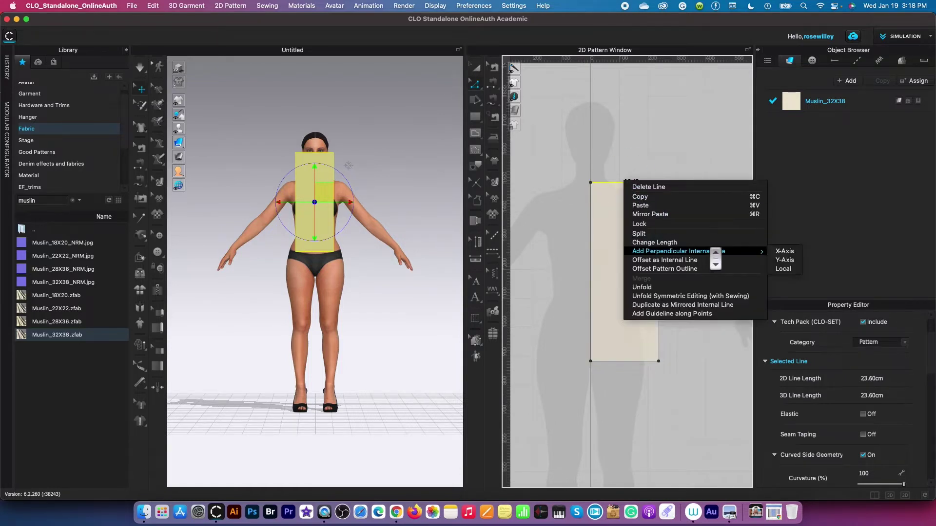
left_click(716, 262)
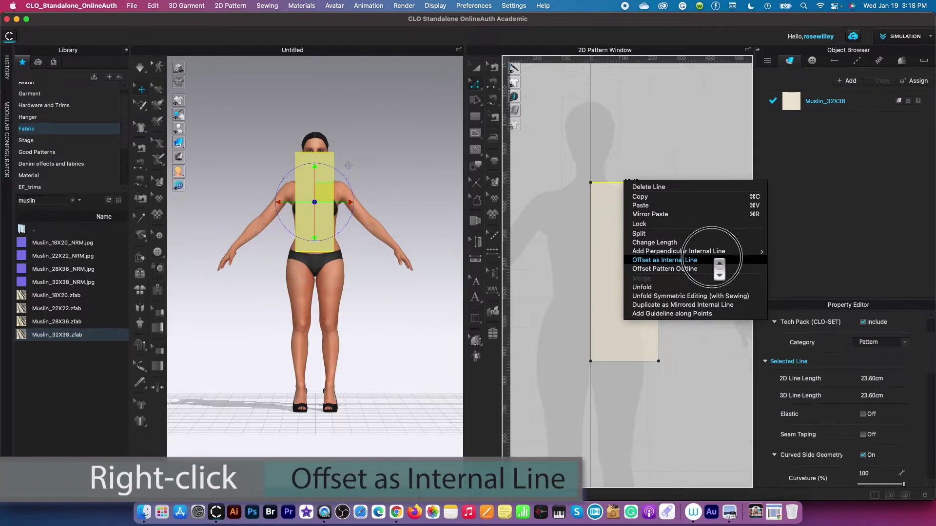
left_click_drag(523, 168, 442, 159)
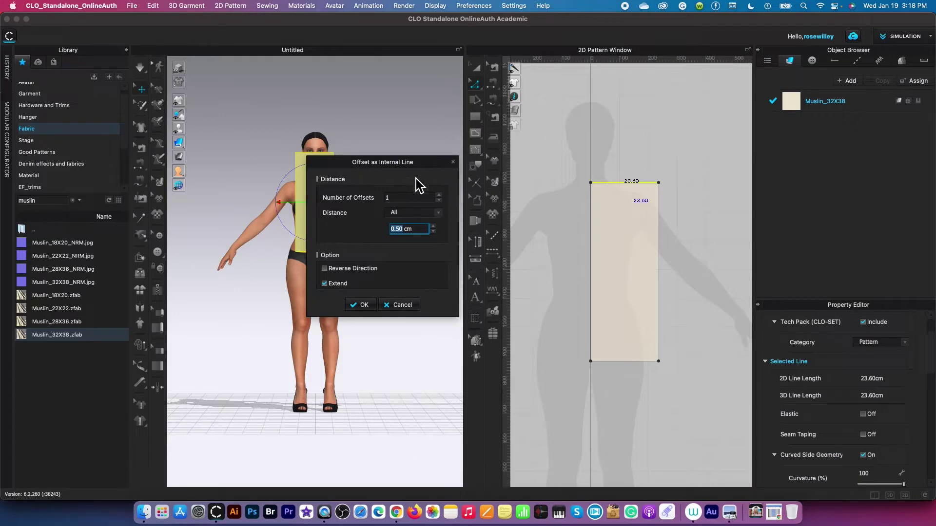
left_click(417, 199)
type("7")
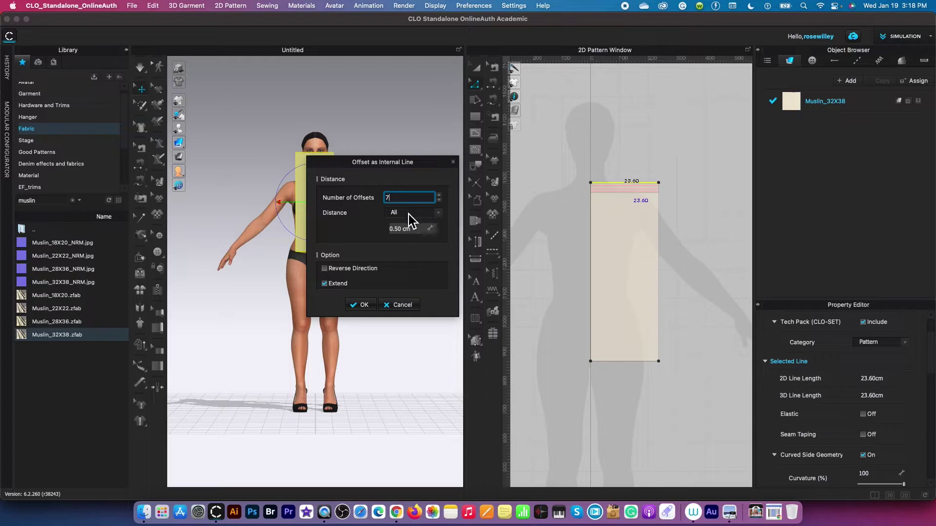
Set the offset distances to Individual, measured from the Selected Line, and enlarge the dialog to show all seven distances.
left_click(438, 213)
left_click(416, 227)
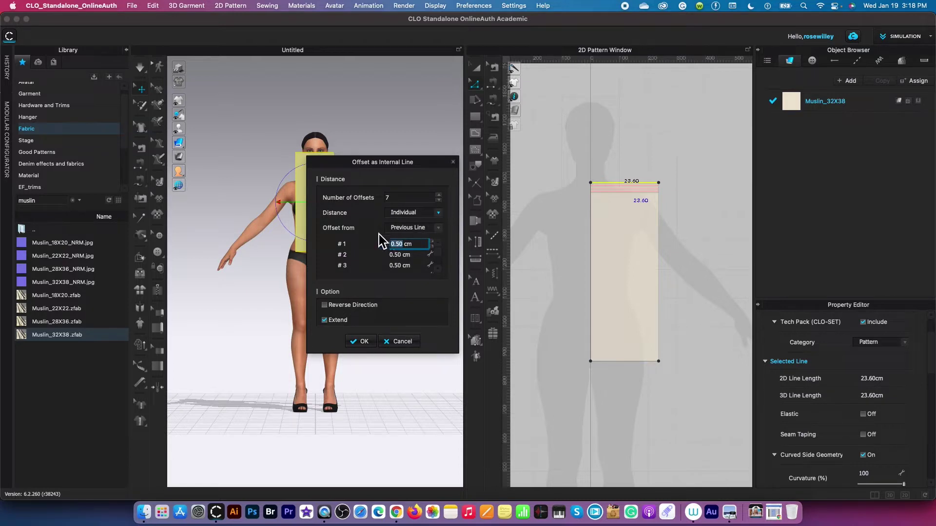
left_click(438, 229)
left_click(426, 239)
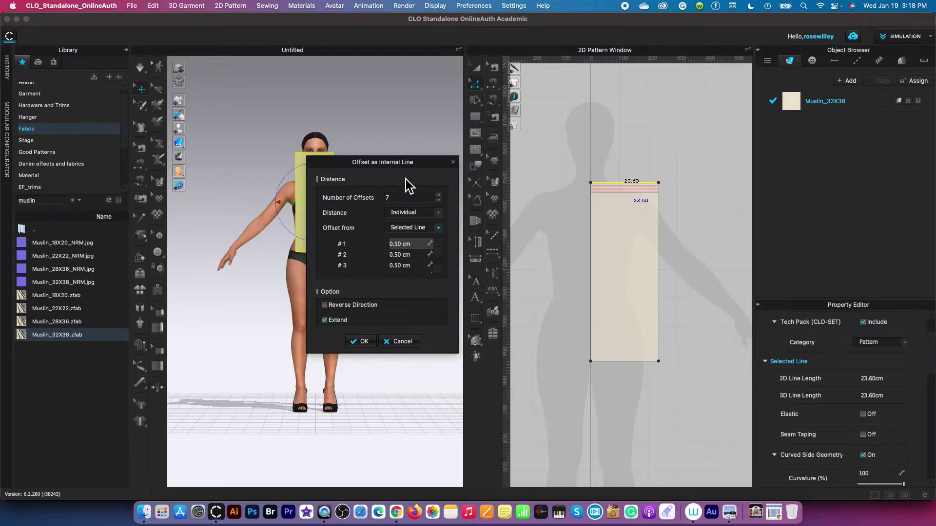
left_click(454, 350)
left_click_drag(455, 352, 441, 408)
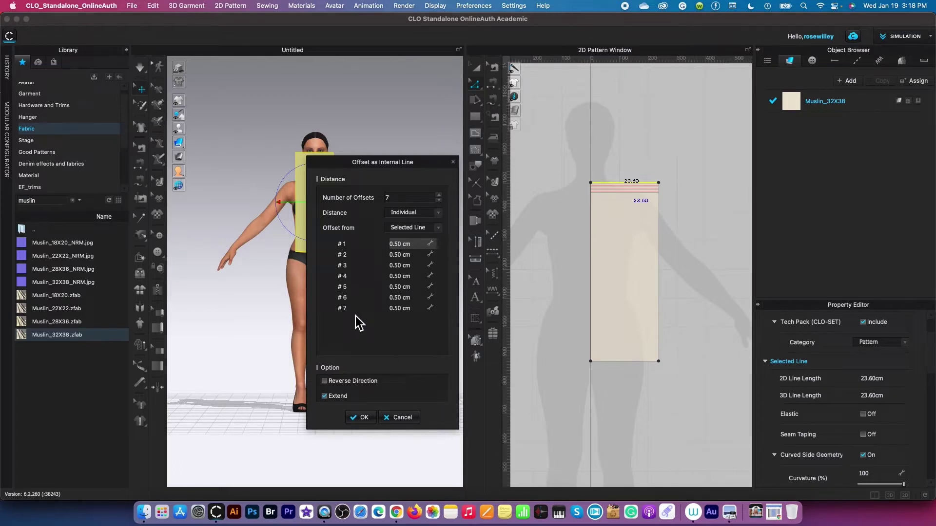
Set the first four internal line offsets to 1.5, 3, 12 and 14 cm.
left_click(409, 244)
type("1")
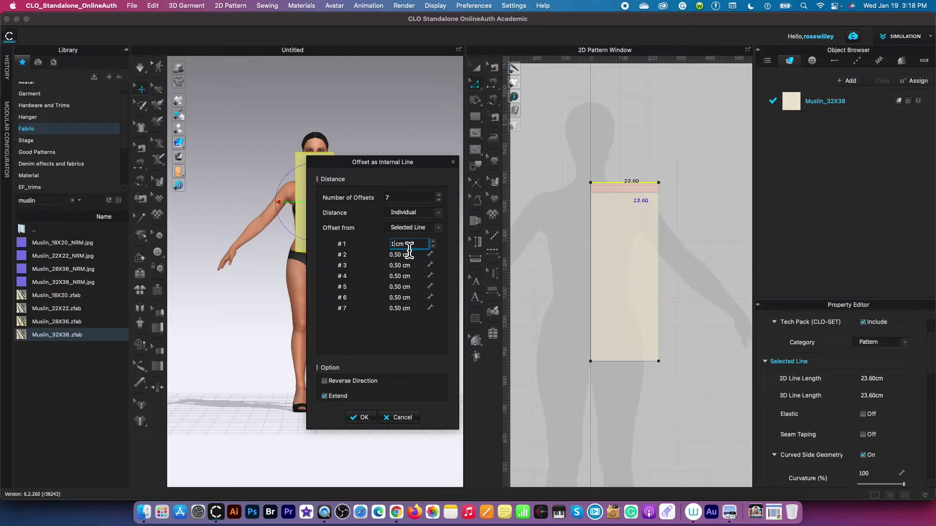
type(".5")
left_click(409, 253)
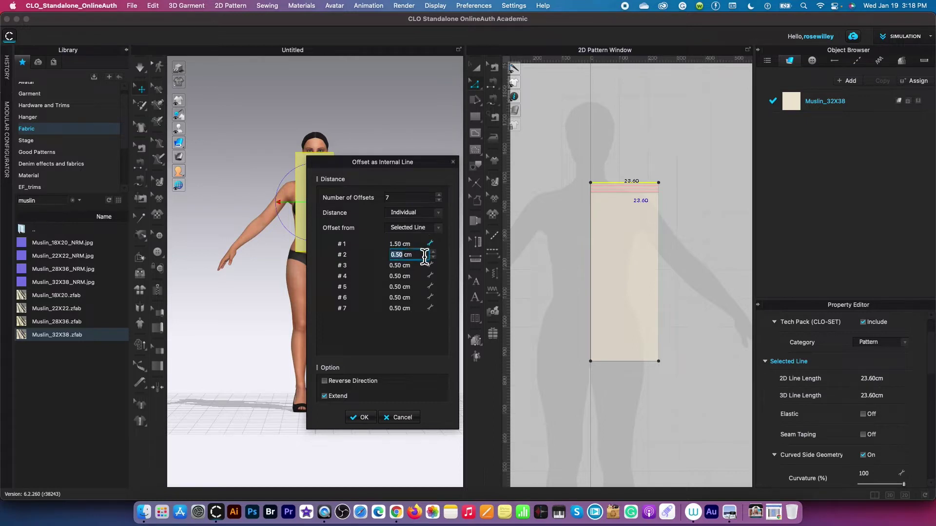
type("3")
key("Tab")
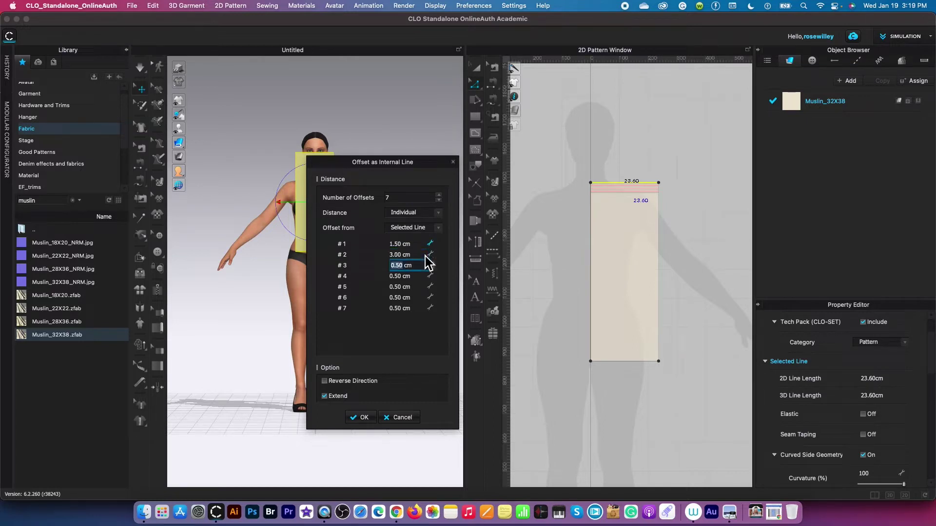
type("12")
key("Tab")
type("1")
key("Tab")
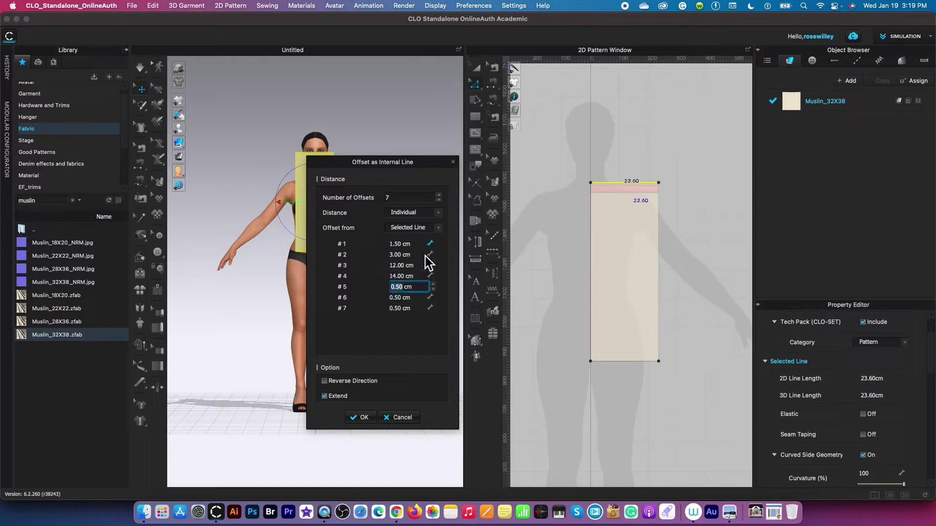
Set the fifth offset to 35 cm and the sixth to 58 cm.
type("35")
key("Tab")
type("58.")
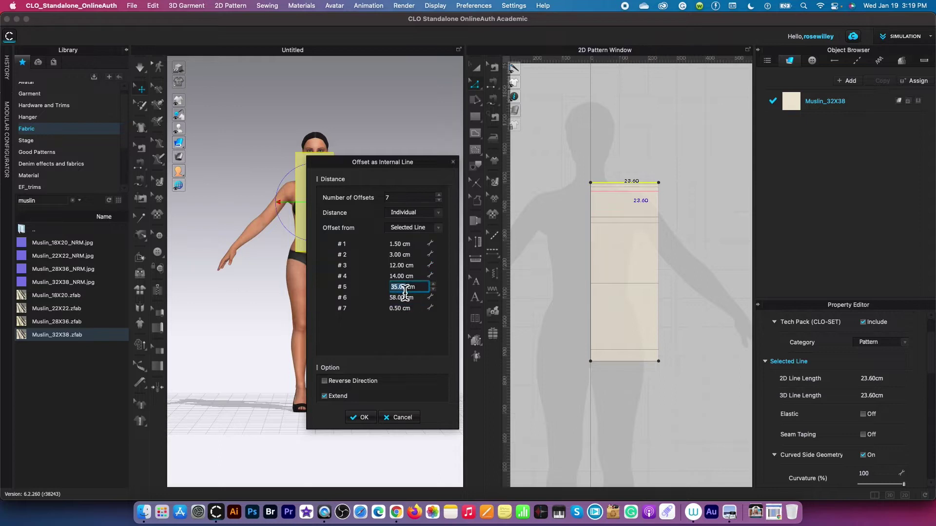
Set the last three internal line offsets, numbers 5 to 7, to 21, 35 and 58 cm.
type("21")
key("Tab")
type("35")
key("Tab")
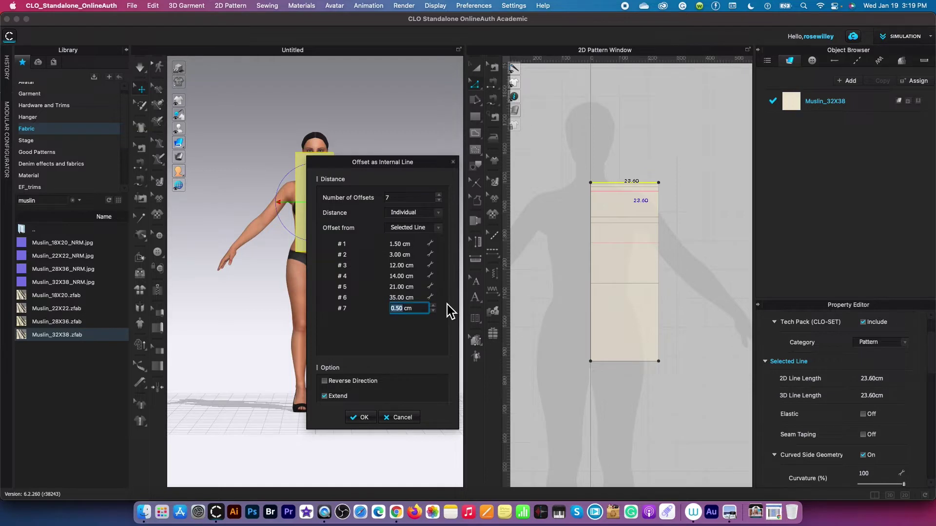
type("58")
Switch to Chrome and examine the back bodice draft and its line distances in the Word document of reference images.
left_click(398, 516)
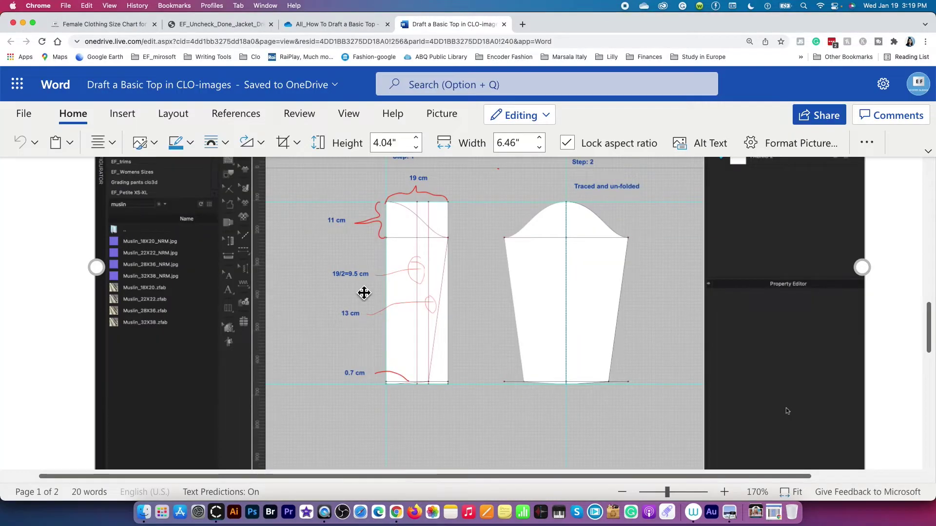
double_click(326, 111)
scroll(411, 187, "up", 6)
scroll(410, 188, "up", 10)
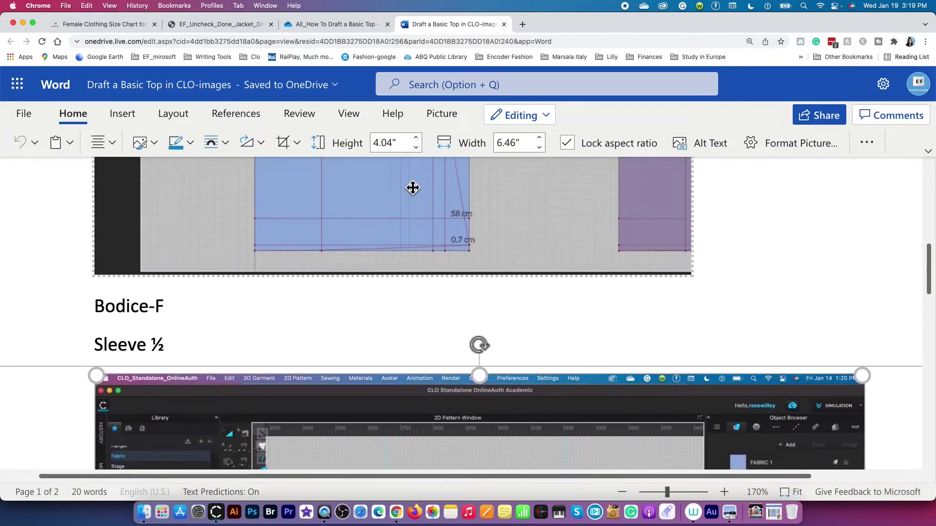
scroll(410, 191, "down", 8)
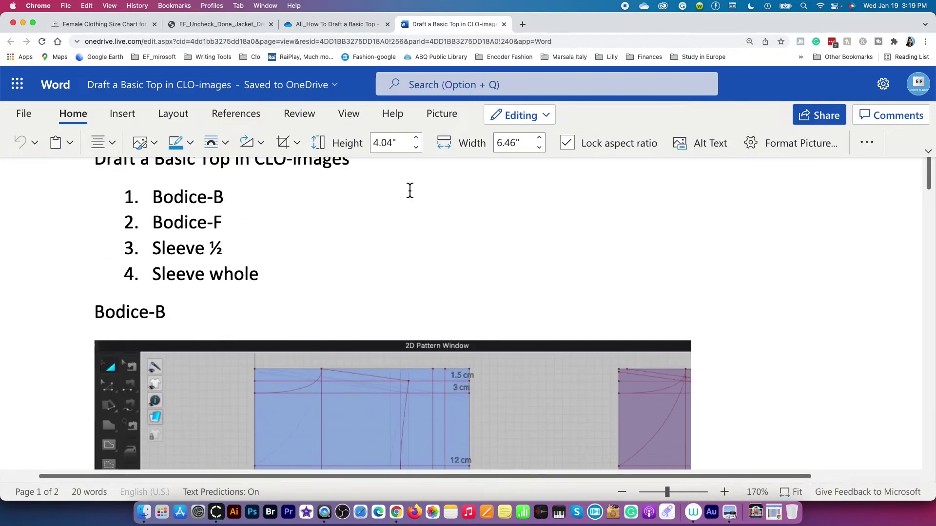
scroll(413, 191, "down", 5)
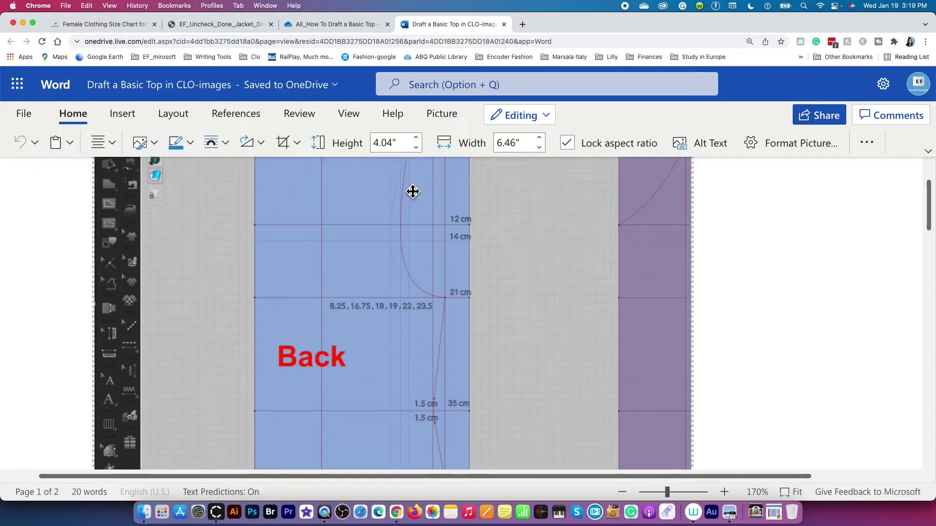
Review the sample top measurements and the calculation guide, including armhole depth, in the measurements PDF.
left_click(227, 28)
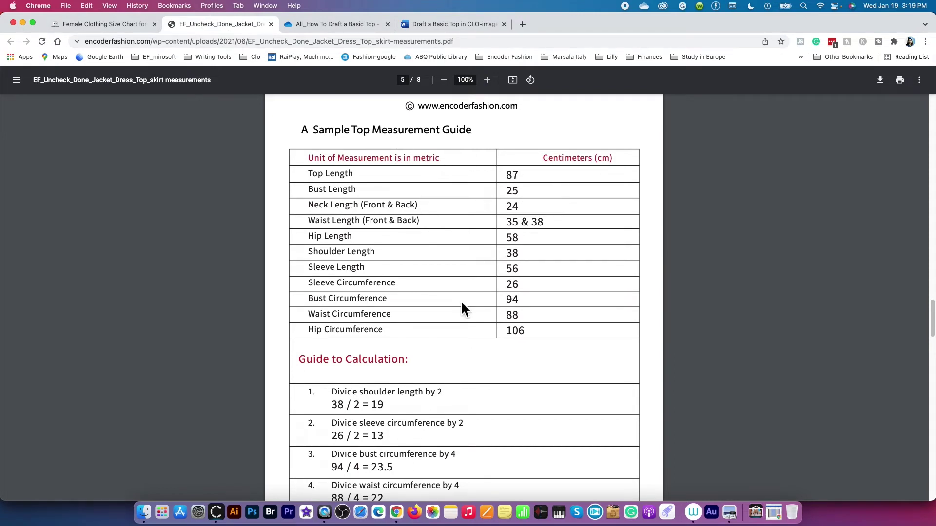
scroll(461, 304, "down", 5)
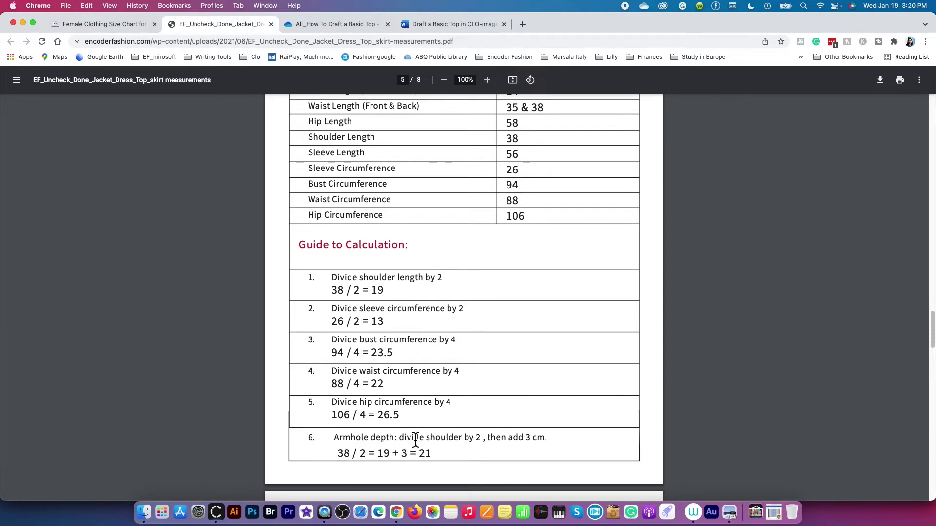
scroll(501, 344, "up", 1)
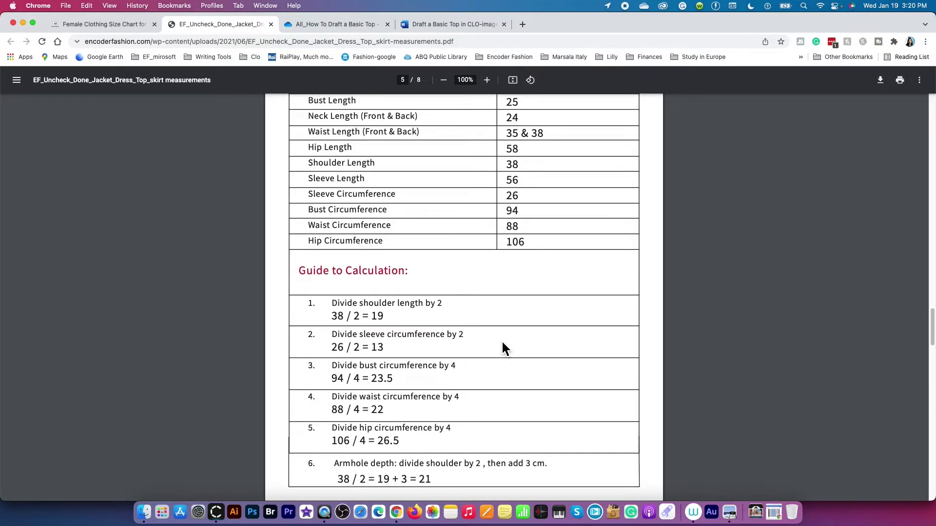
Switch back to CLO and create the seven internal lines from the rectangle's top edge with the entered offset distances.
scroll(502, 344, "down", 2)
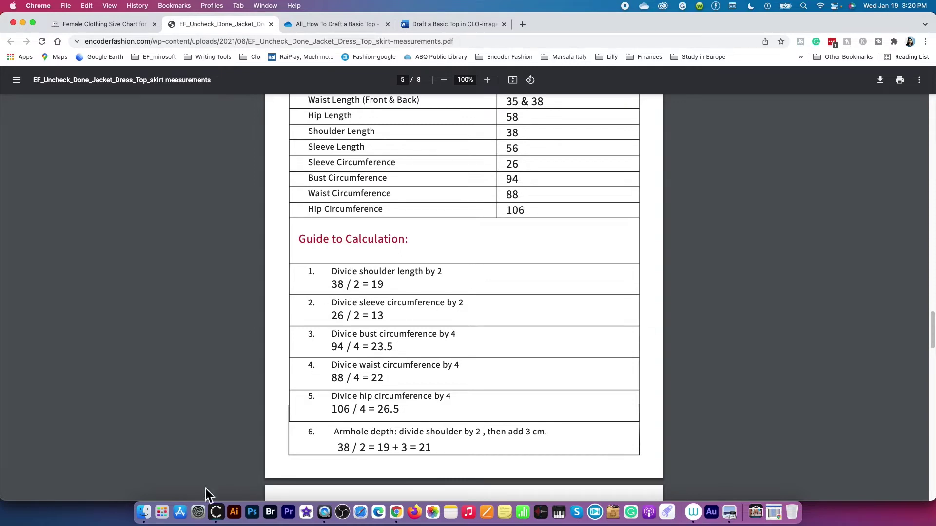
left_click(216, 512)
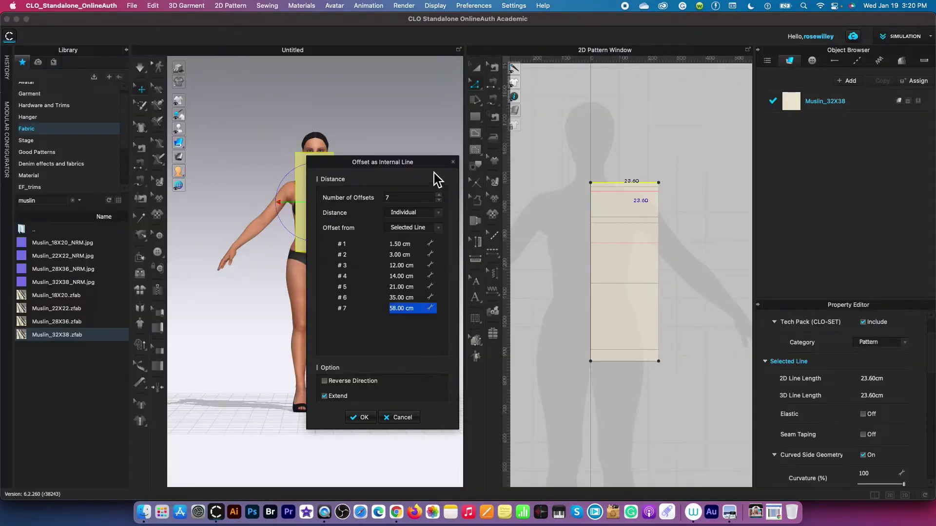
left_click_drag(431, 163, 417, 144)
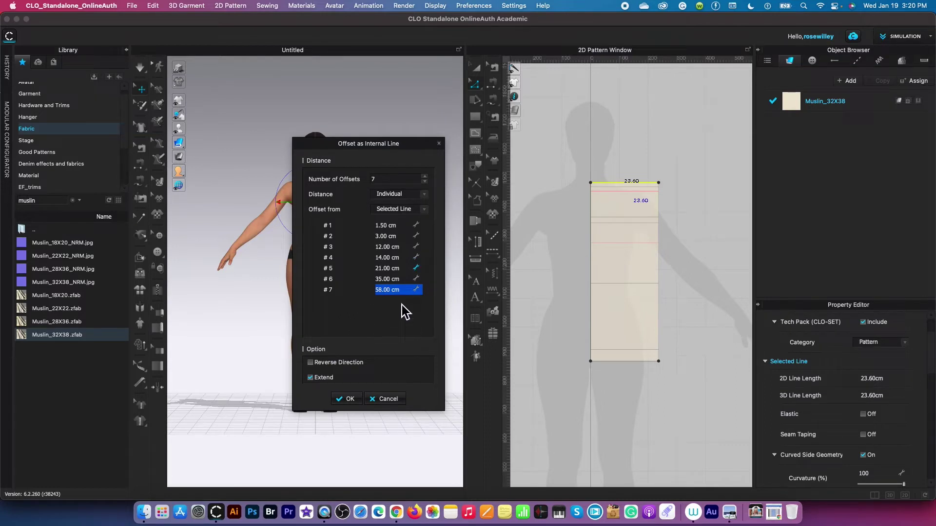
left_click(350, 399)
Start Offset as Internal Line on the rectangle's left edge and set the number of offsets to 6.
scroll(702, 241, "up", 1)
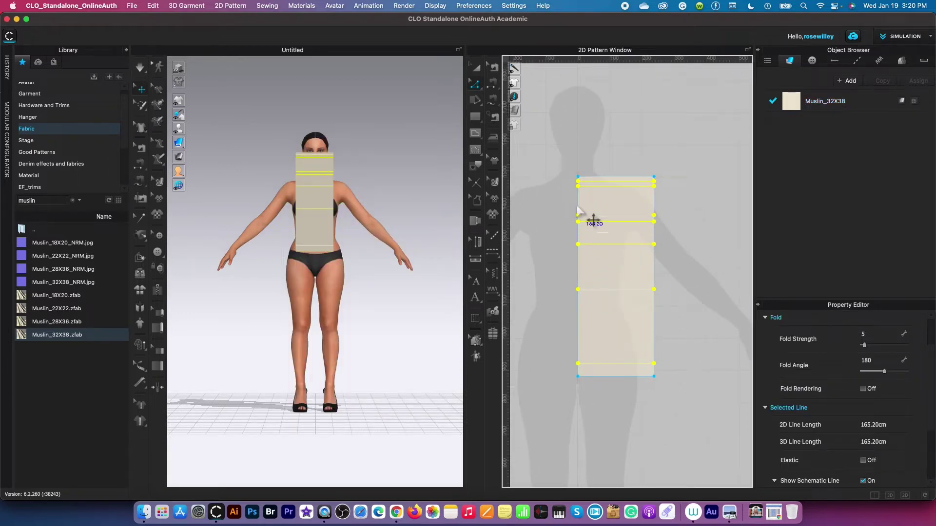
left_click(578, 274)
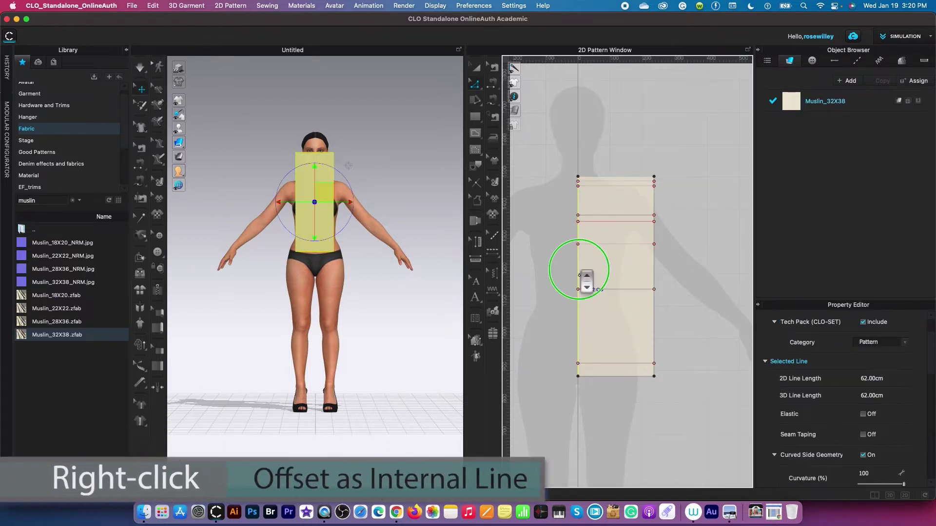
right_click(579, 270)
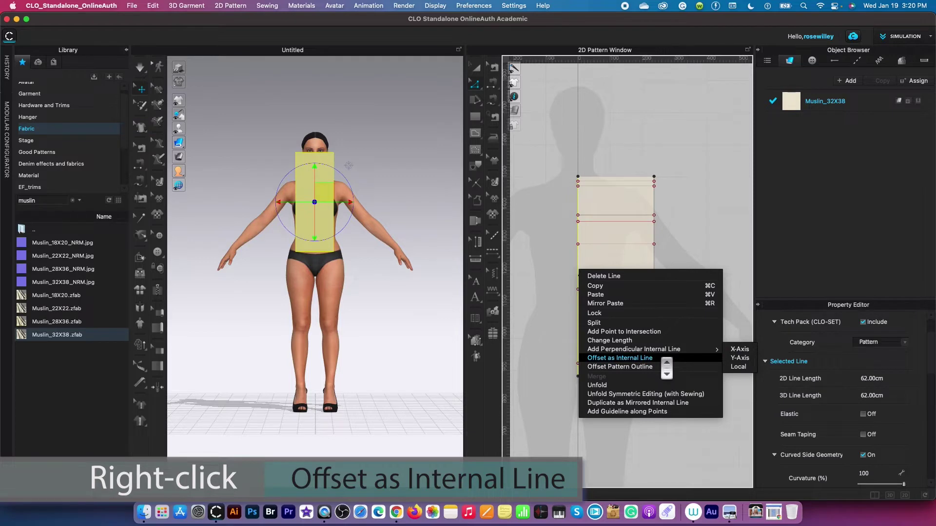
left_click(668, 358)
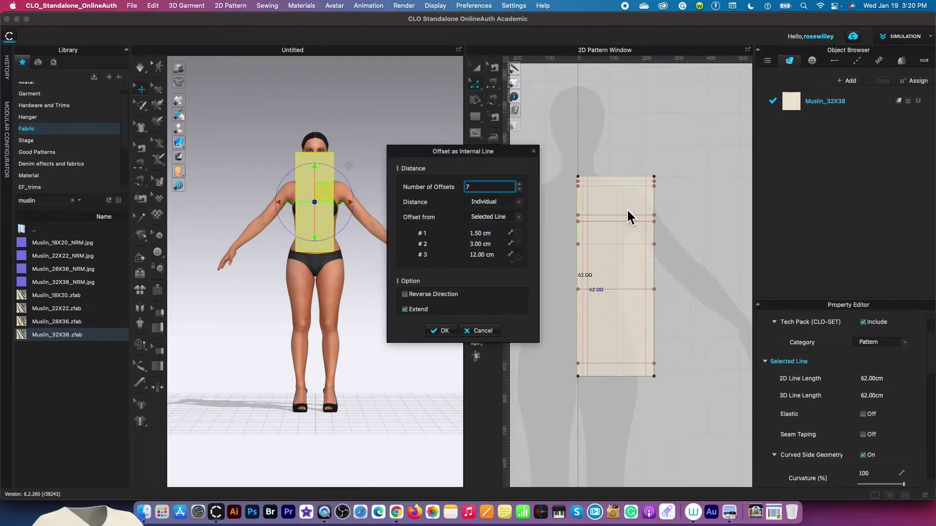
left_click_drag(517, 152, 470, 152)
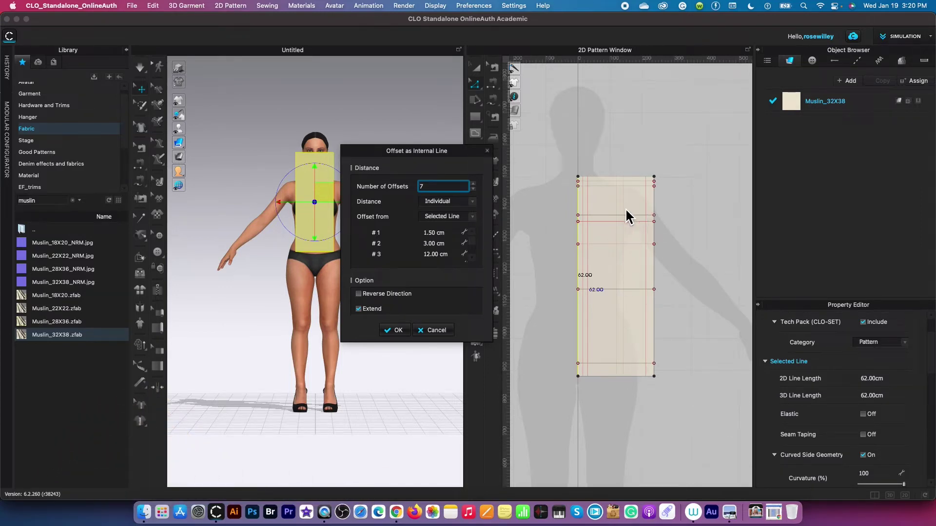
double_click(429, 187)
key("Tab")
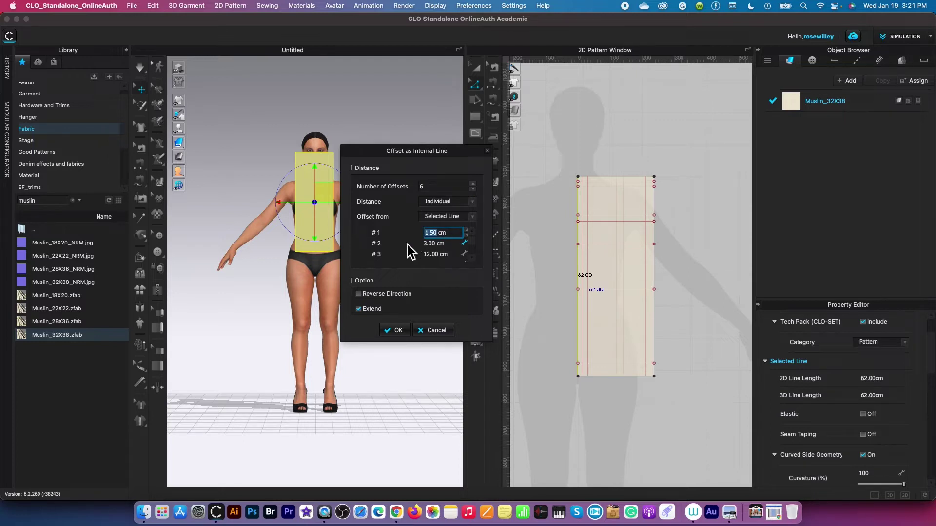
Set the first three offset distances from the left edge to 8.25, 16.75 and 18 cm.
type("8.25")
key("Tab")
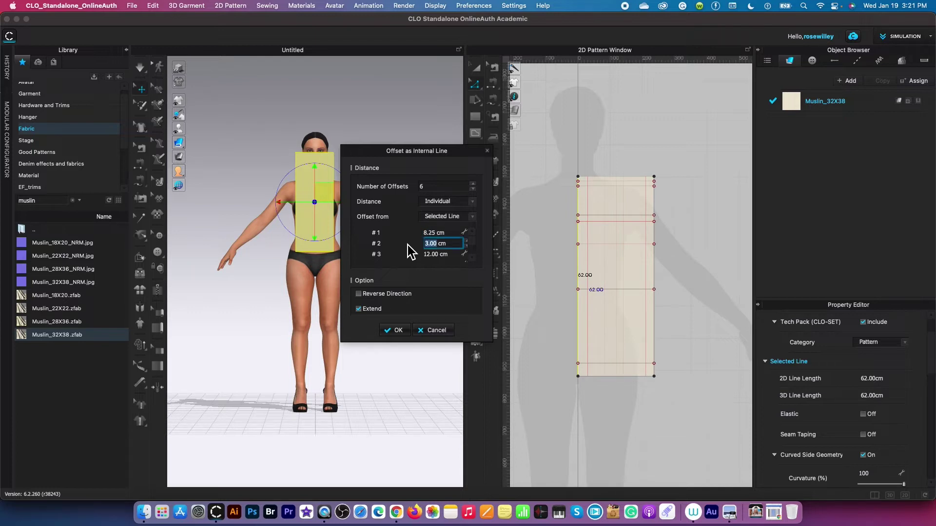
type("1")
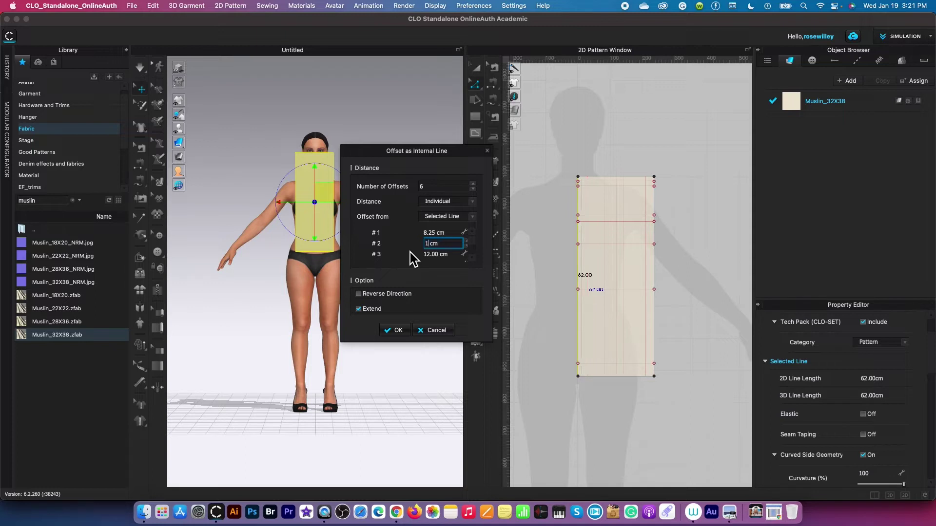
type("6.75")
key("Tab")
type("18")
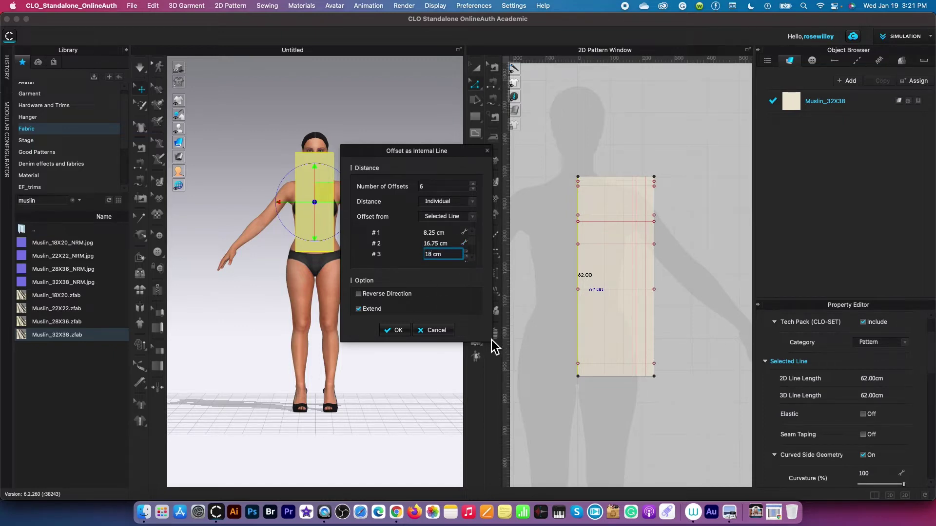
Set offsets 4 to 6 to 19, 22 and 23.5 cm and create the vertical internal lines.
left_click(492, 344)
left_click_drag(492, 341, 494, 403)
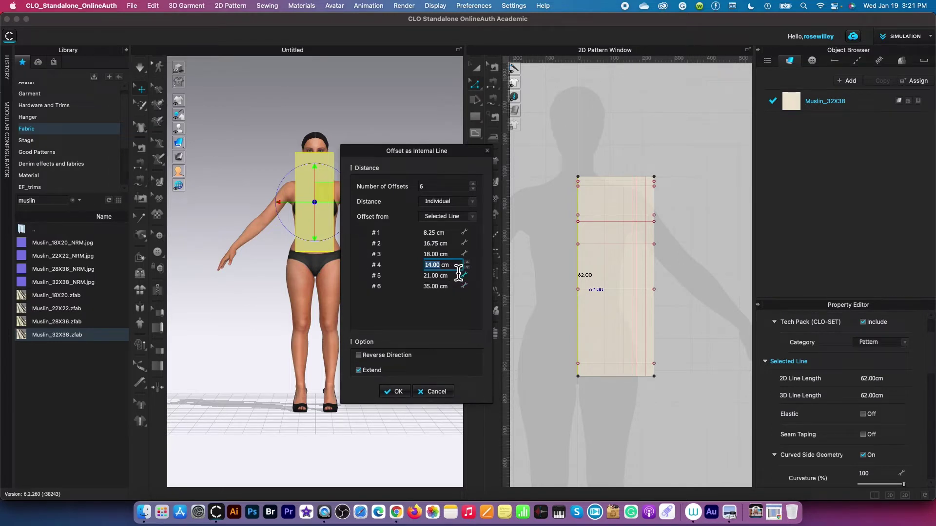
type("19")
key("Tab")
type("22")
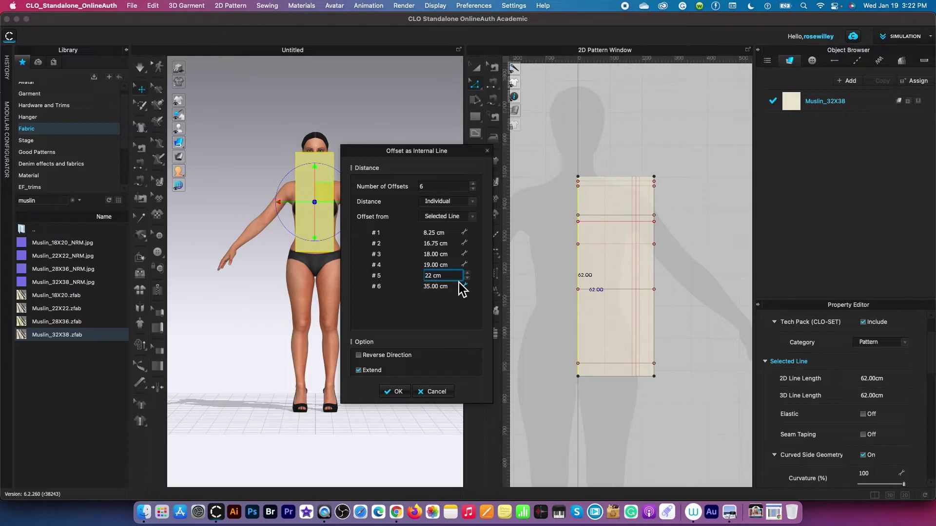
key("Tab")
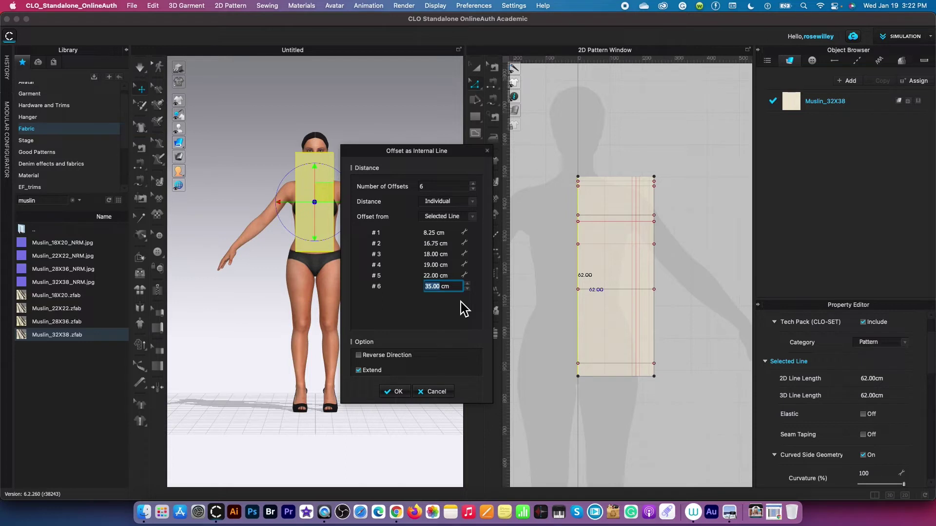
type("23.5")
left_click(397, 391)
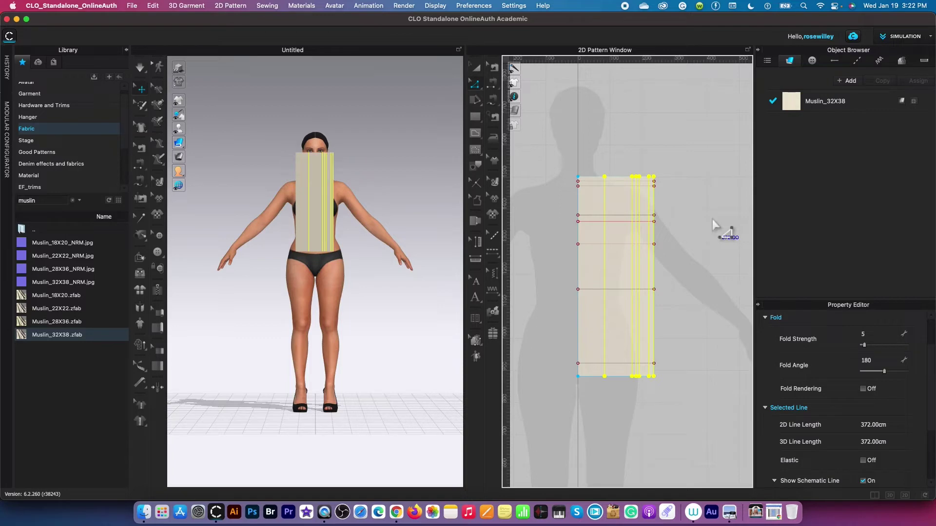
Offset the rectangle's bottom edge inward as a single internal line at 0.7 cm.
scroll(619, 381, "up", 3)
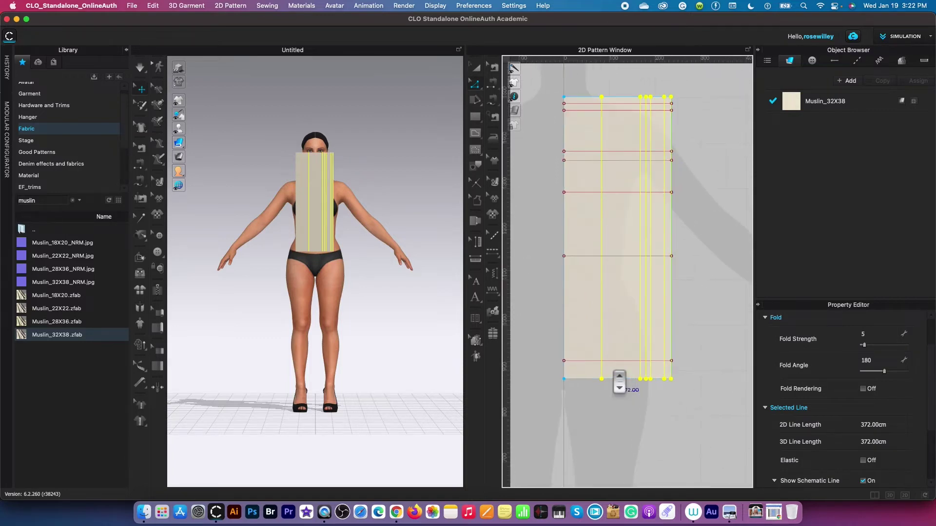
scroll(619, 382, "up", 1)
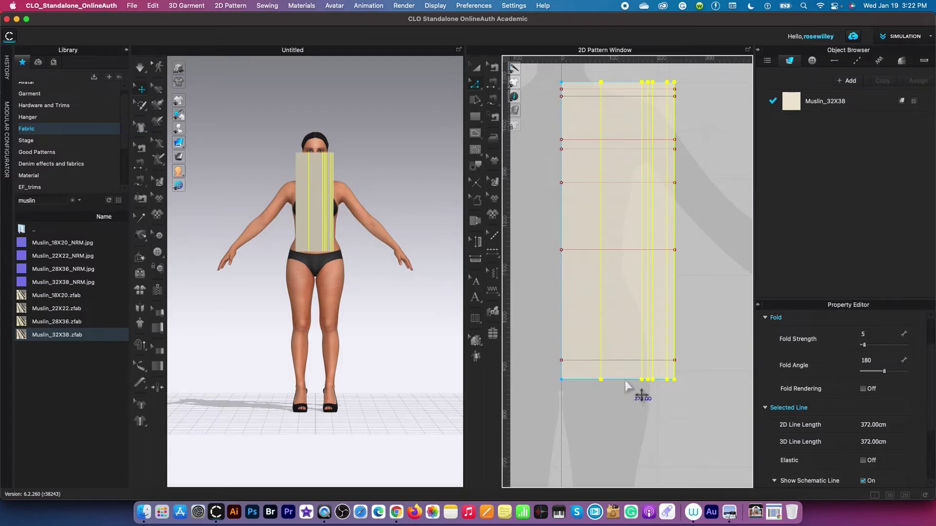
left_click(627, 387)
right_click(625, 383)
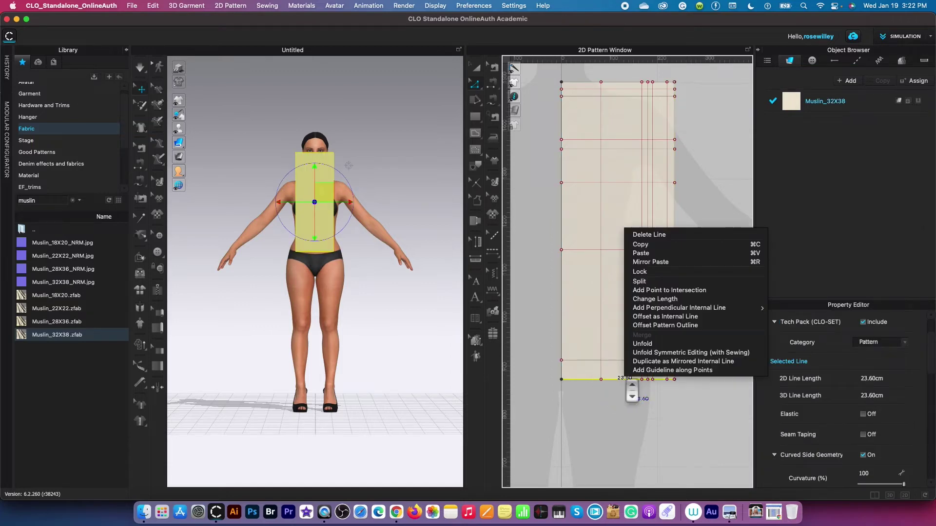
left_click(725, 317)
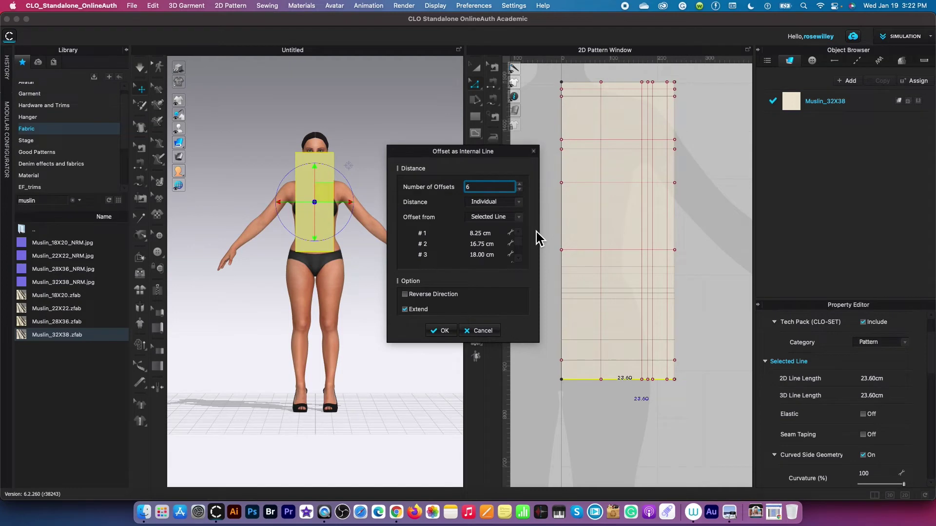
double_click(478, 188)
type("1")
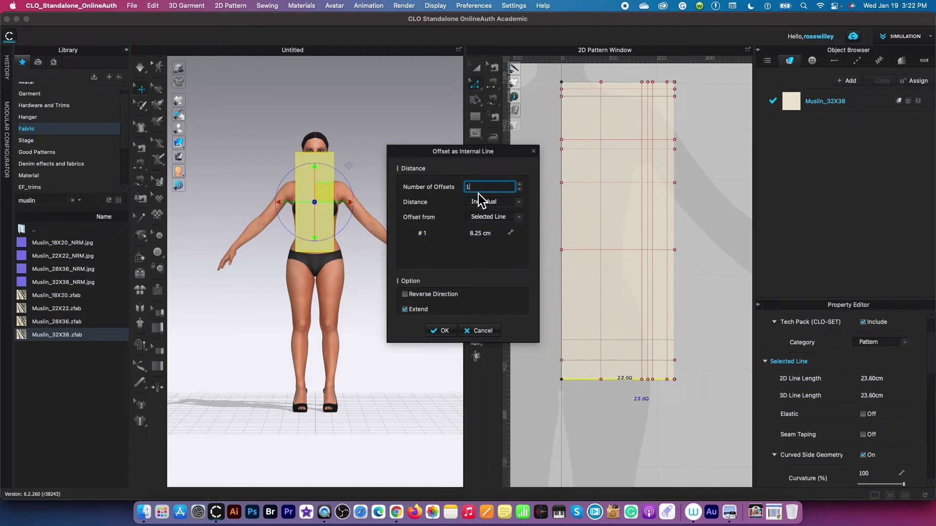
double_click(494, 238)
type(".7")
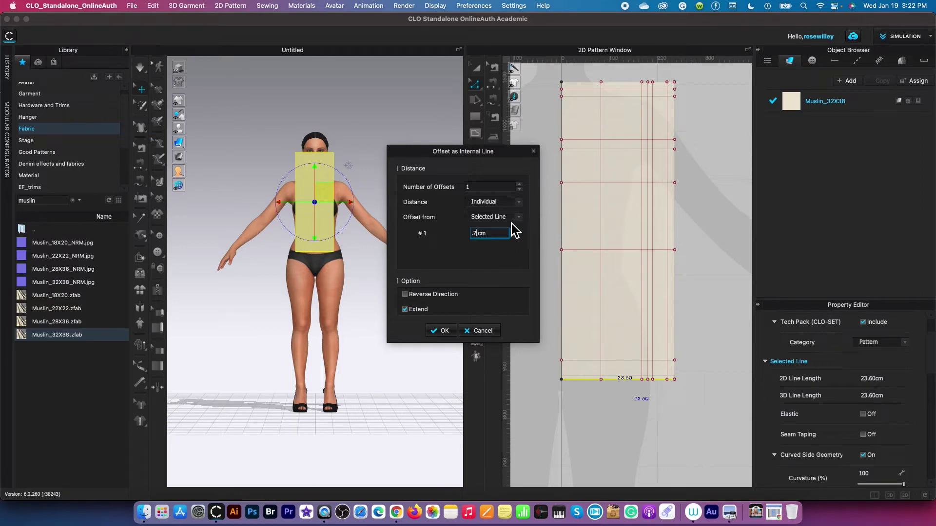
left_click(451, 333)
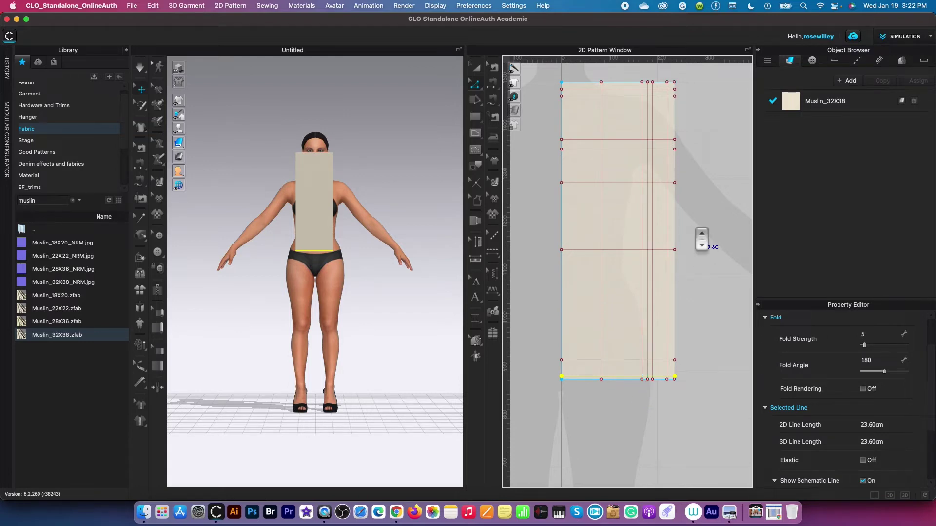
Convert the horizontal and vertical internal lines across the muslin rectangle to baselines.
scroll(717, 117, "up", 2)
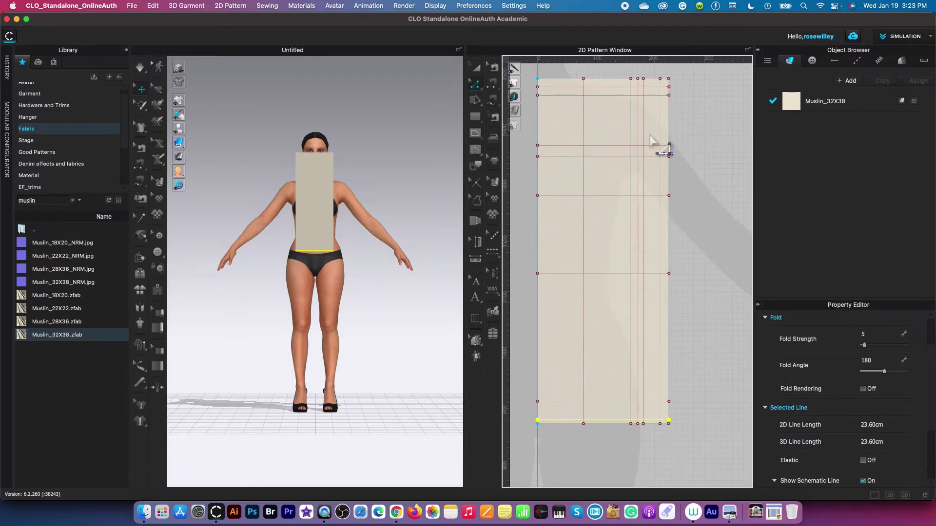
left_click(618, 87)
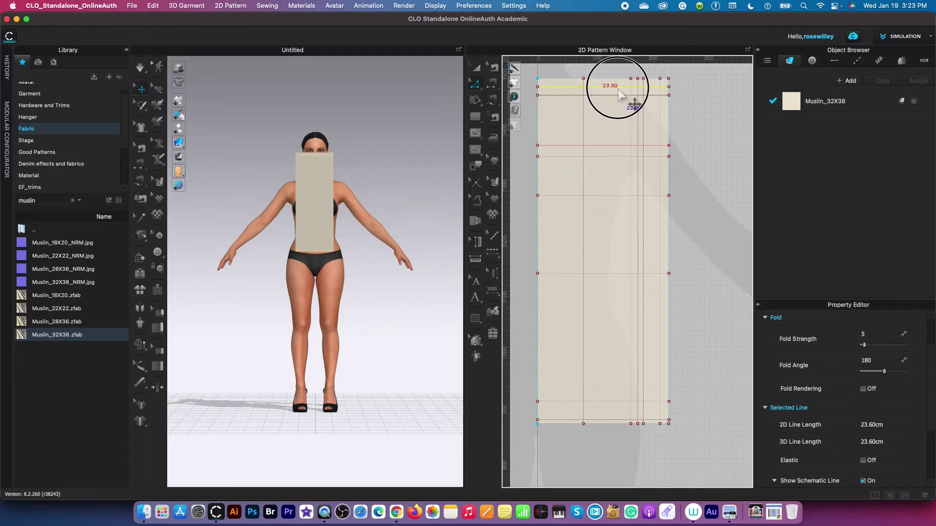
left_click(584, 141, "shift")
left_click(602, 95, "shift")
left_click(632, 110, "shift")
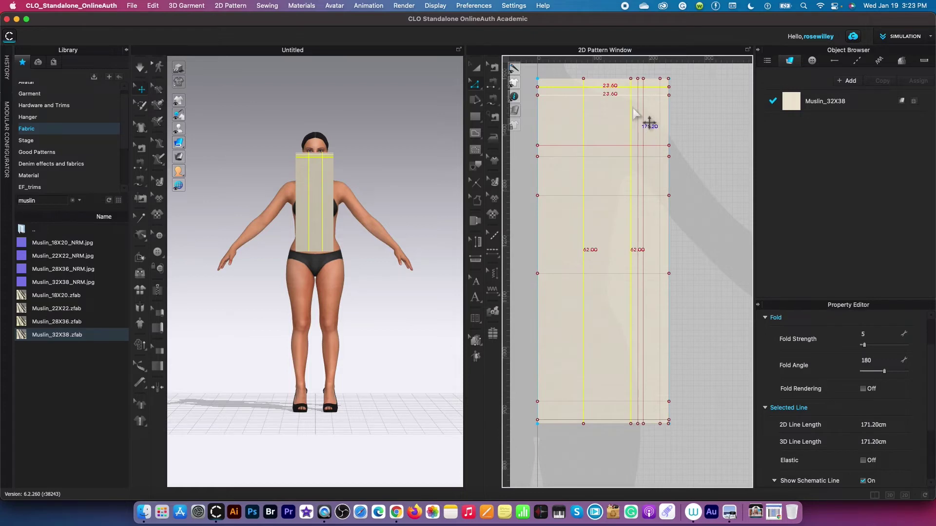
left_click(638, 111, "shift")
left_click(643, 111, "shift")
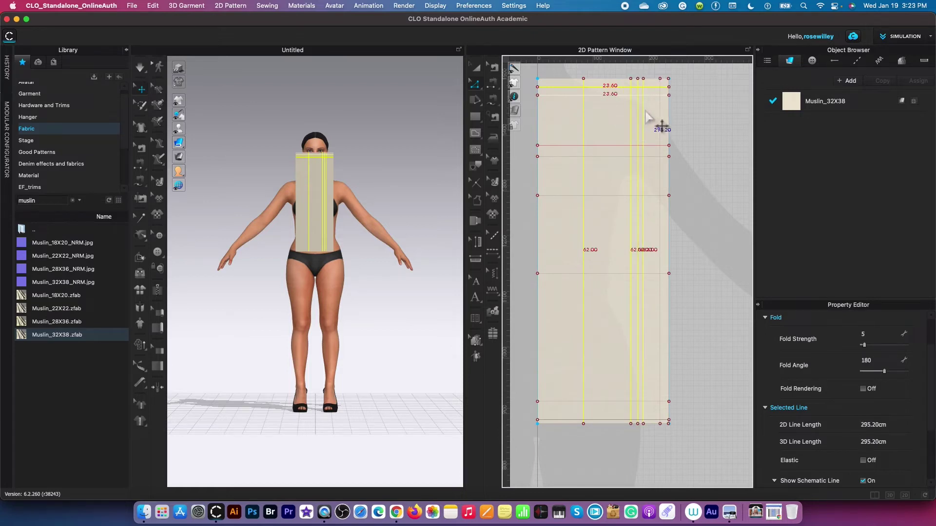
left_click(660, 127, "shift")
left_click(619, 145, "shift")
left_click(613, 157, "shift")
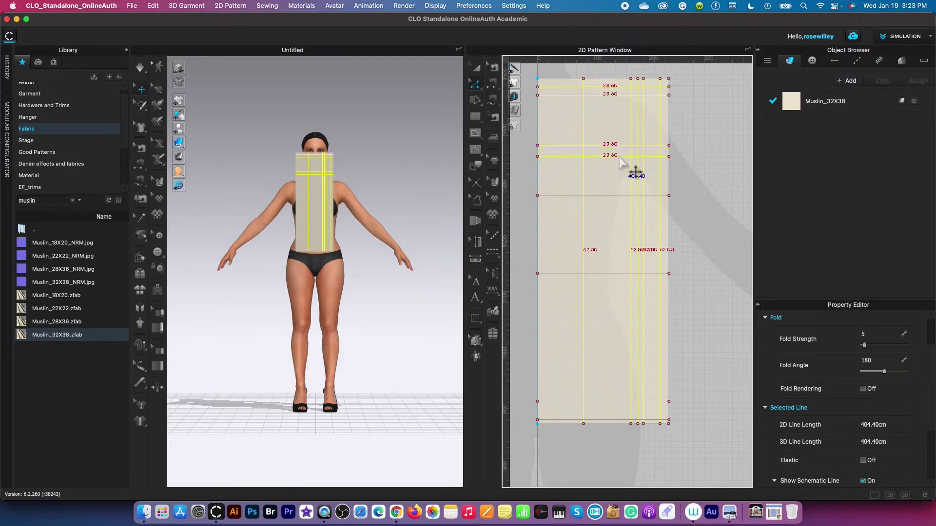
left_click(615, 196, "shift")
left_click(615, 273, "shift")
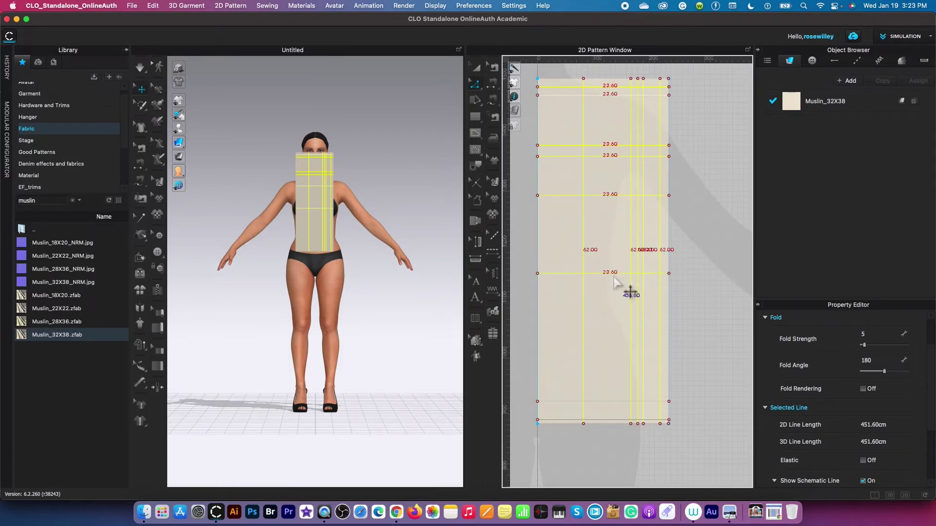
left_click(609, 401, "shift")
left_click(604, 420, "shift")
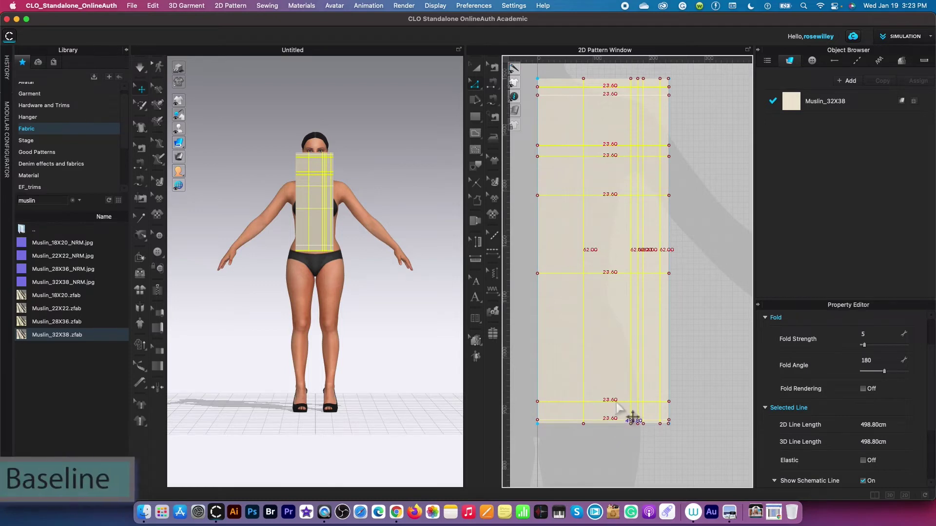
right_click(623, 415)
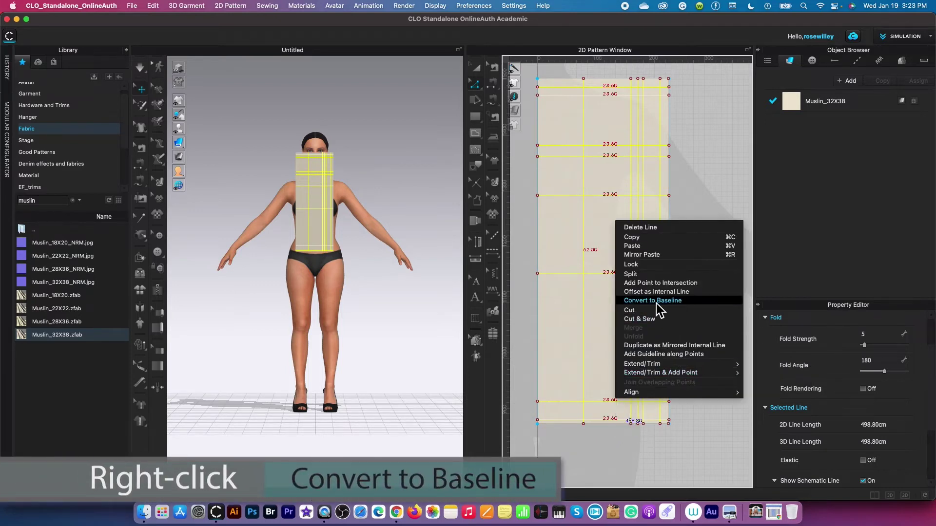
left_click(687, 301)
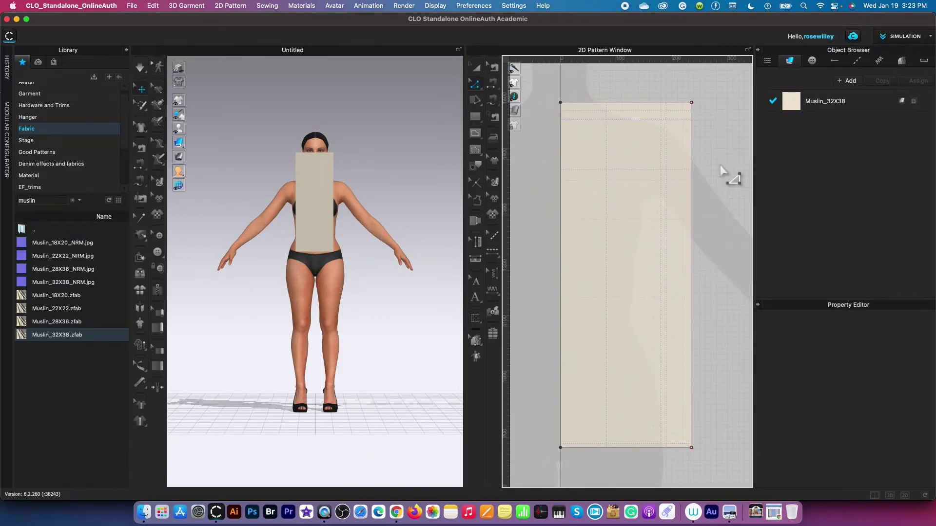
Draw an internal line from the 2 cm back neck guide through the side-neck, shoulder, underarm and waist guide points with Internal Polygon/Line.
key("g")
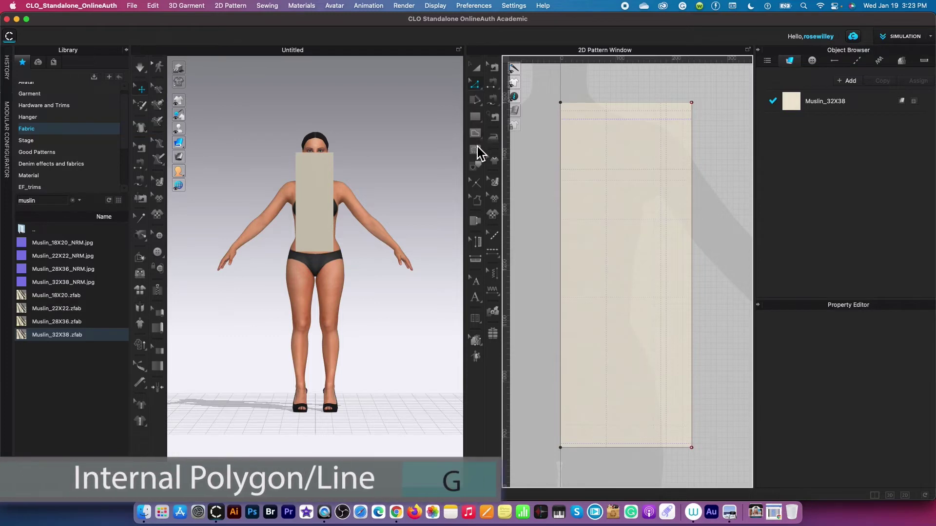
left_click(478, 135)
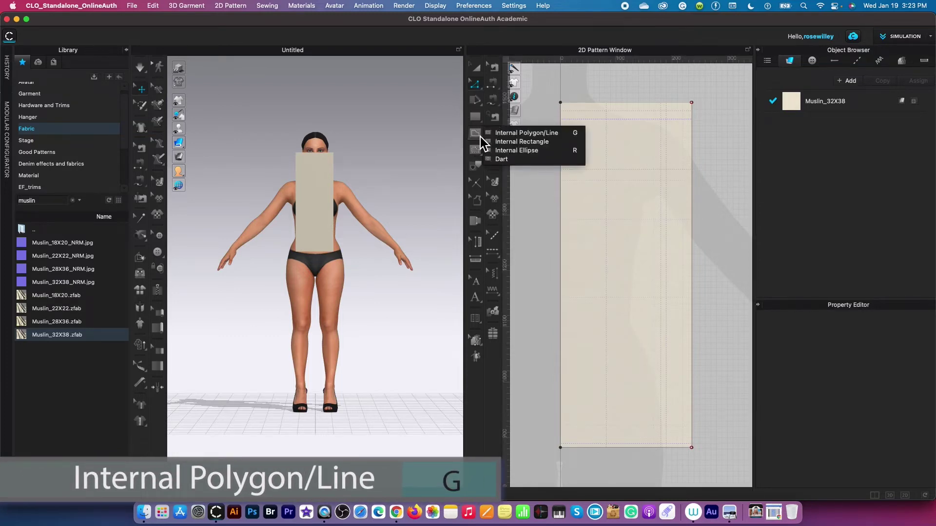
left_click(560, 137)
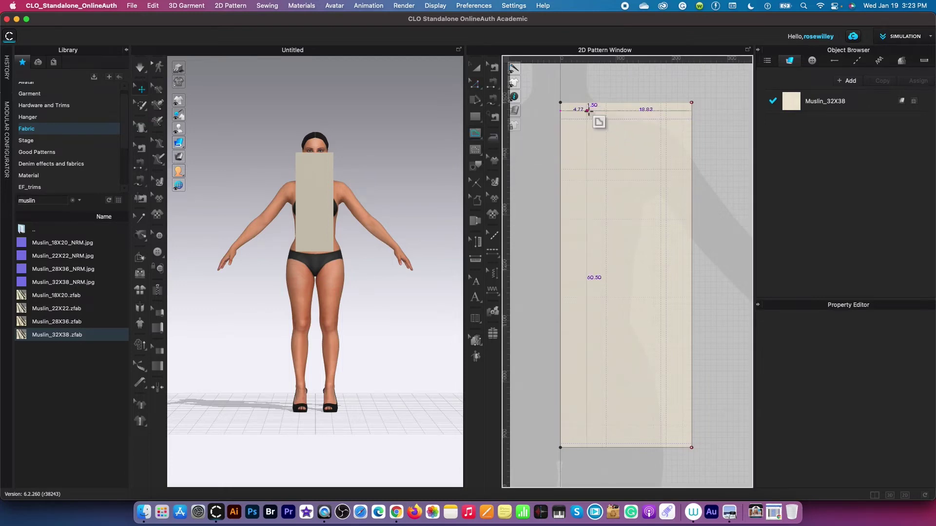
scroll(624, 96, "up", 1)
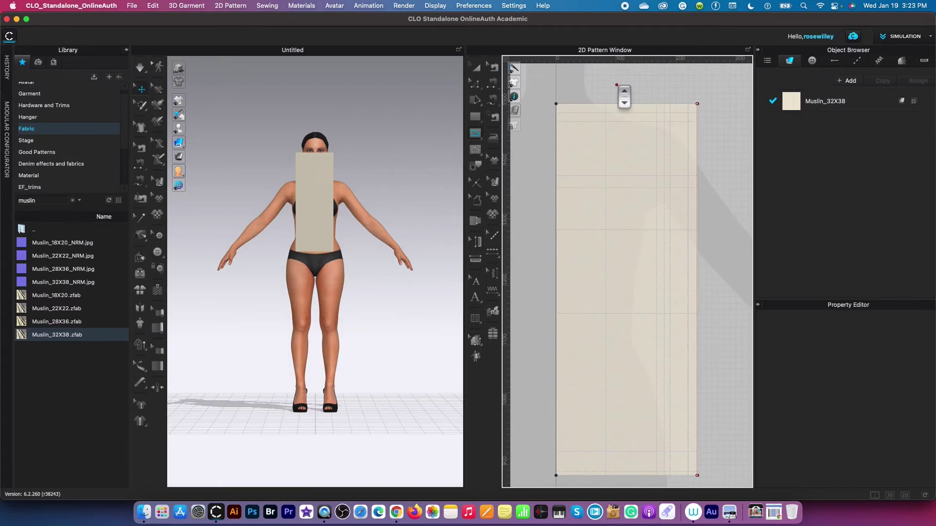
left_click(556, 122)
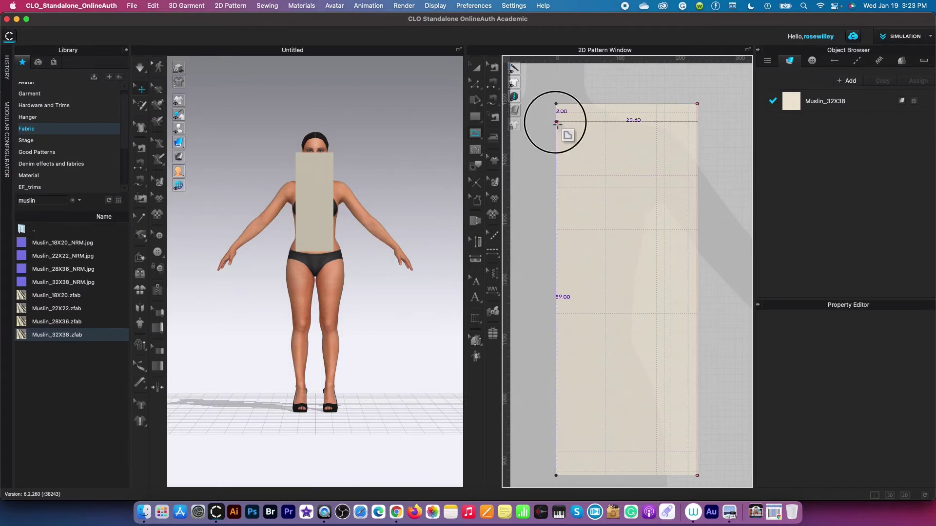
left_click(608, 104)
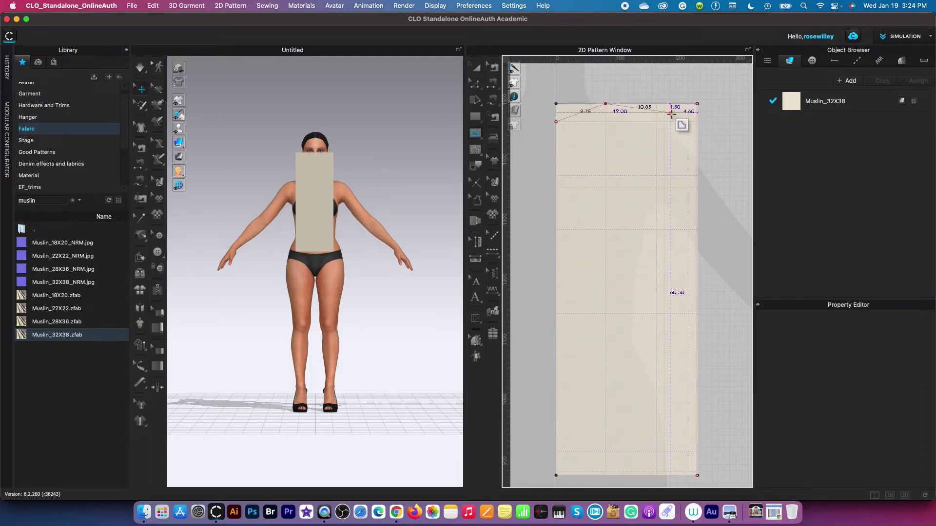
left_click(671, 114)
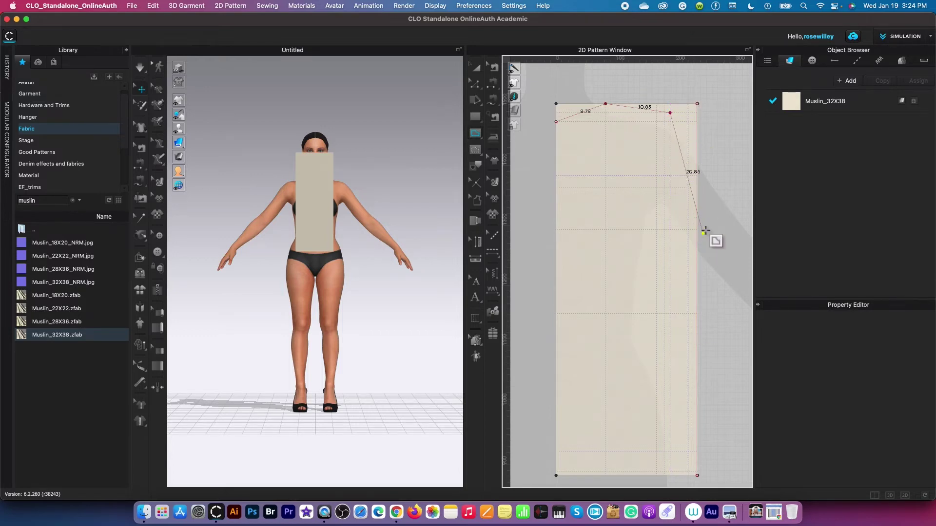
left_click(689, 230)
left_click(665, 313)
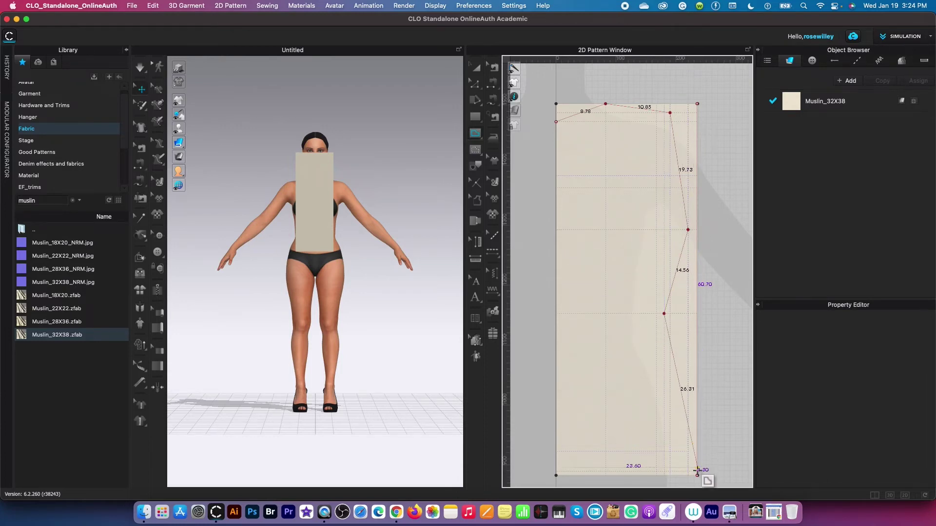
Continue the bodice outline to the 0.7 cm hem guide at the side edge and end it at the rectangle's bottom center-back corner.
scroll(696, 469, "up", 3)
middle_click_drag(700, 472, 724, 392)
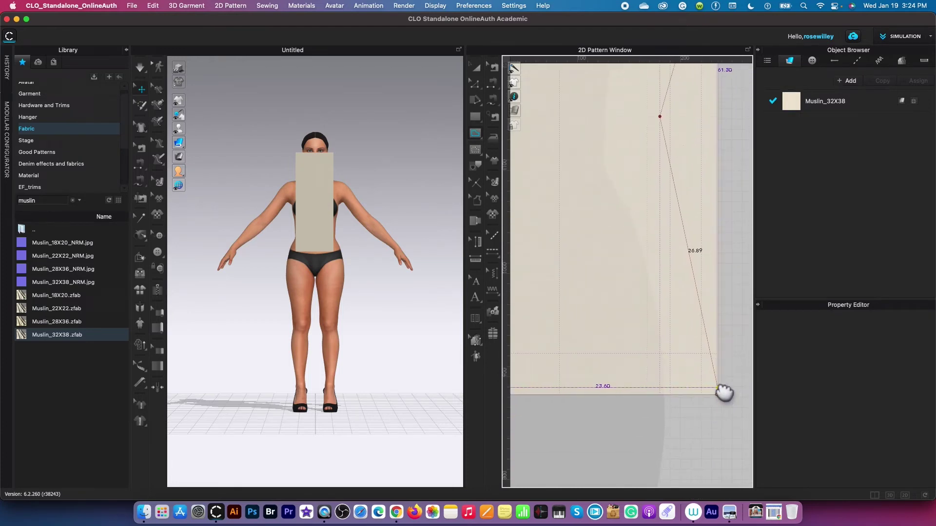
left_click(718, 388)
scroll(718, 388, "down", 3)
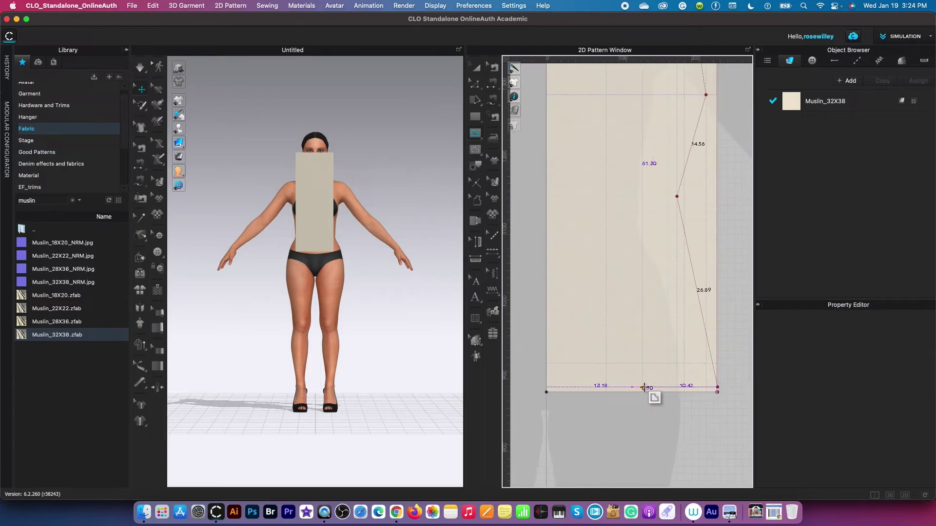
left_click(547, 393)
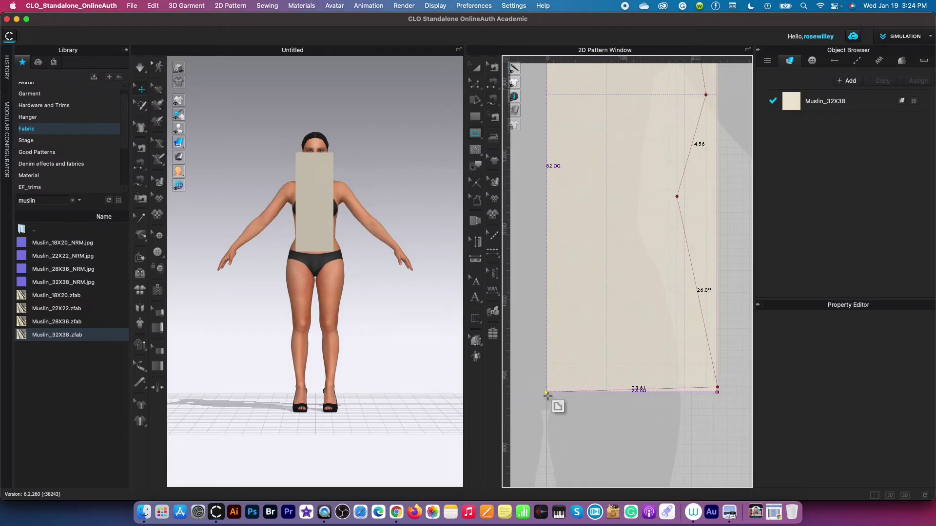
left_click(547, 394)
scroll(595, 303, "down", 3)
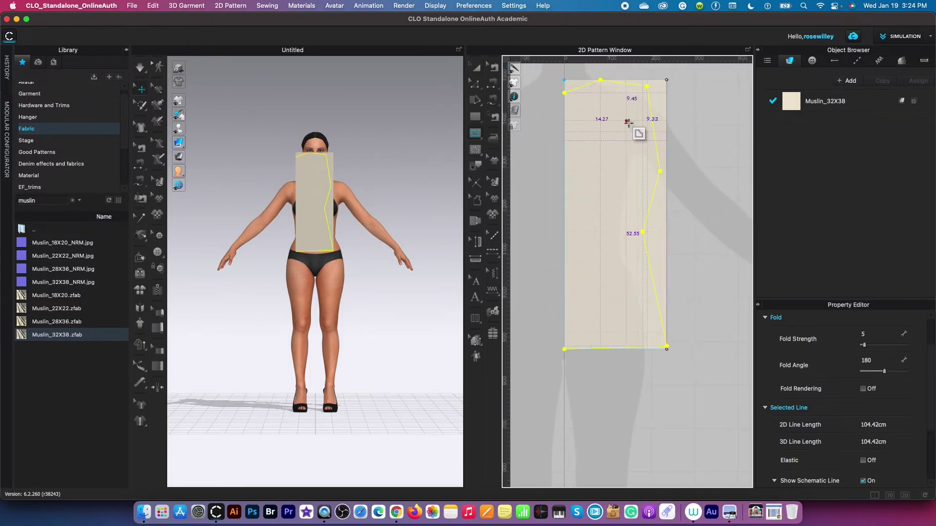
middle_click_drag(700, 122, 711, 176)
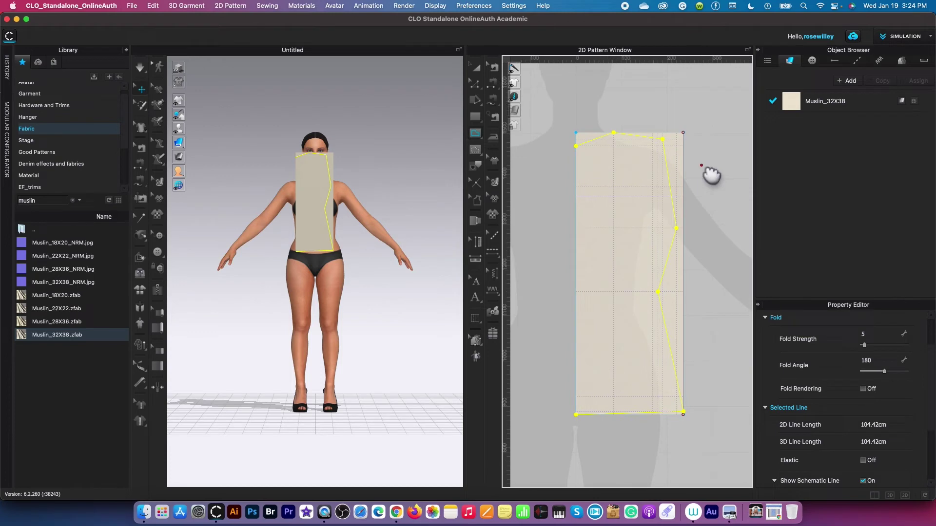
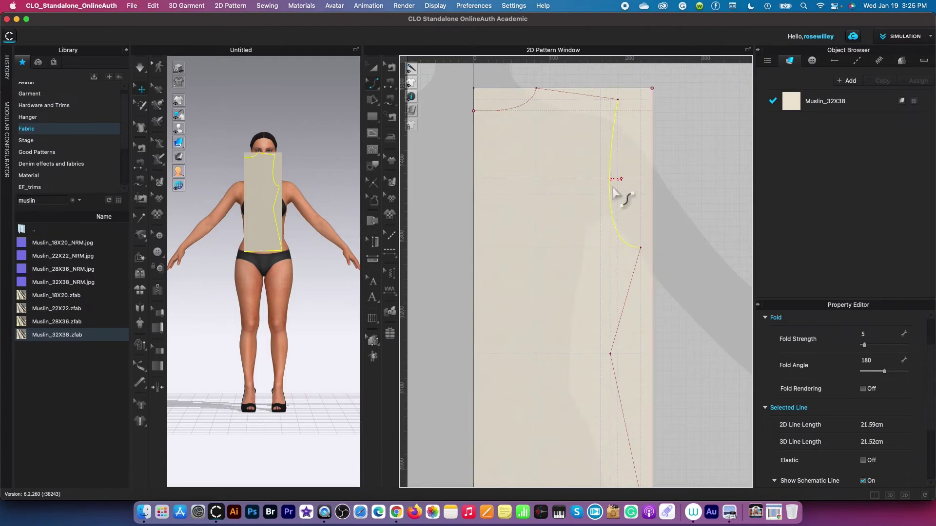
Move the side seam's waist point 1 cm outward along the waist baseline onto the 19 cm guide with Edit Pattern.
scroll(615, 190, "down", 2)
scroll(620, 197, "down", 1)
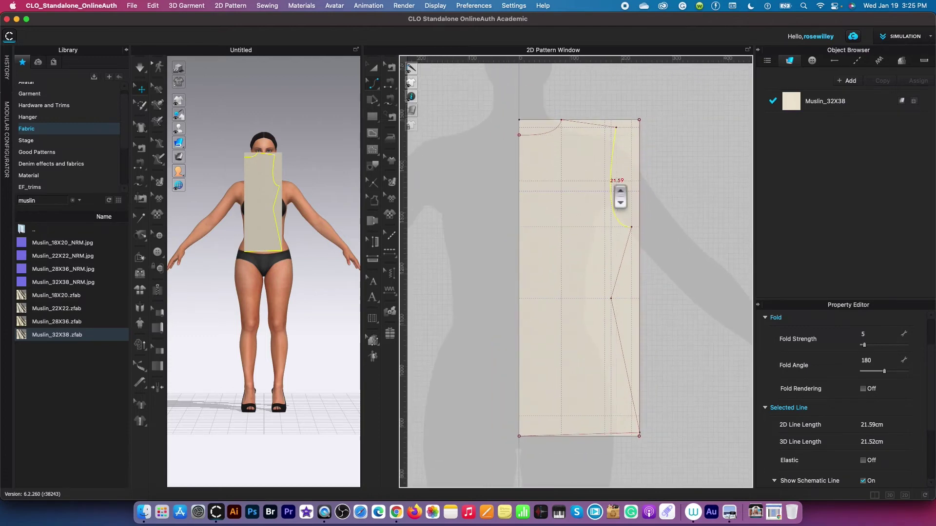
scroll(610, 356, "up", 1)
scroll(610, 358, "up", 1)
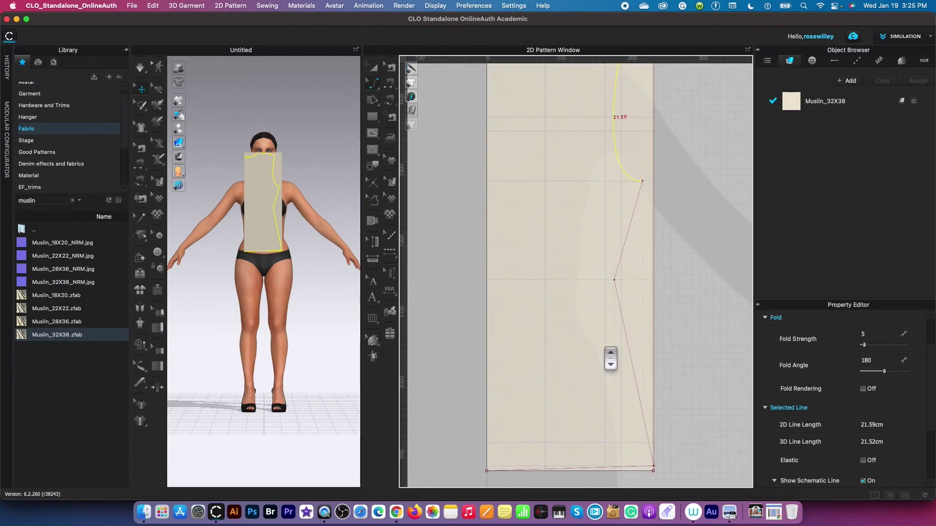
scroll(610, 358, "up", 1)
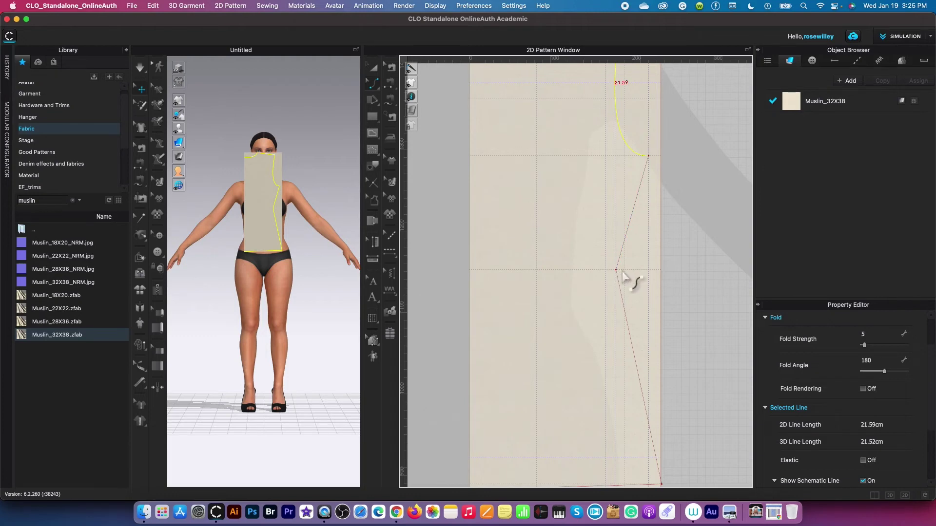
key("z")
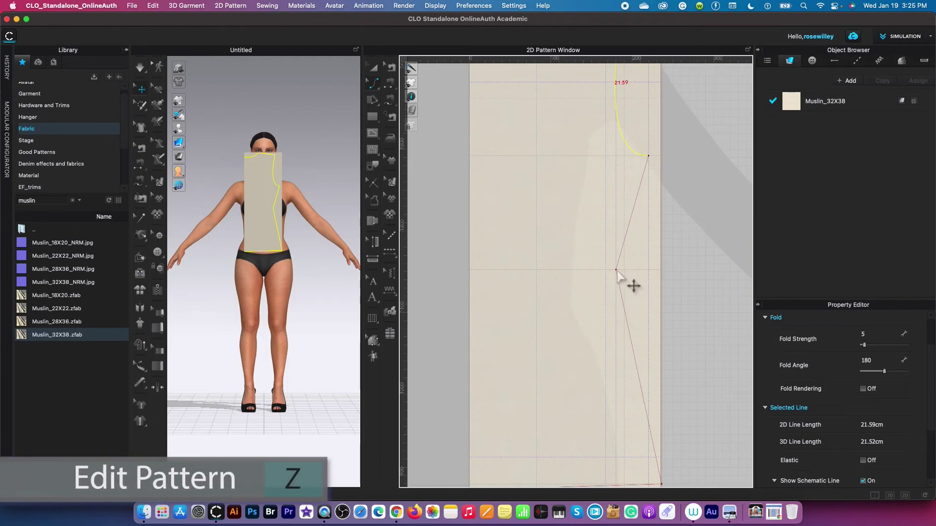
left_click(375, 84)
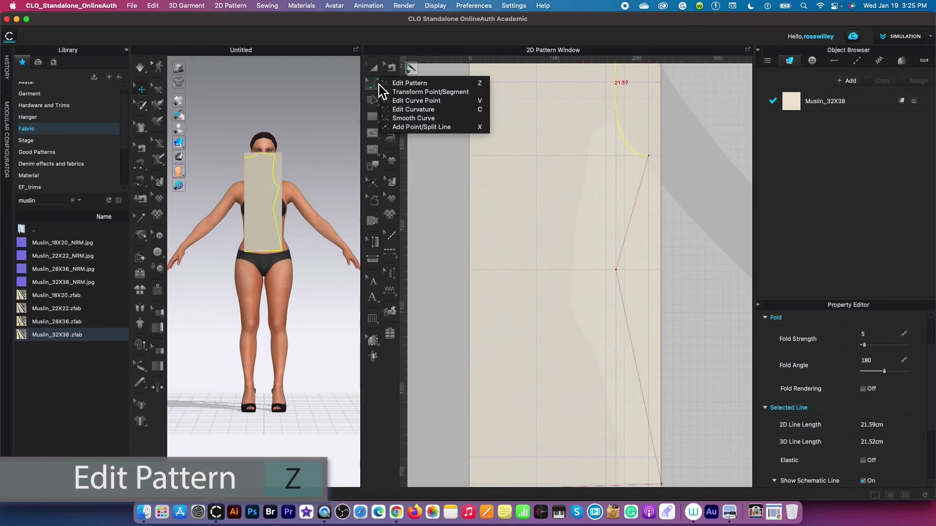
left_click(422, 85)
left_click(616, 271)
left_click_drag(616, 275, 625, 274)
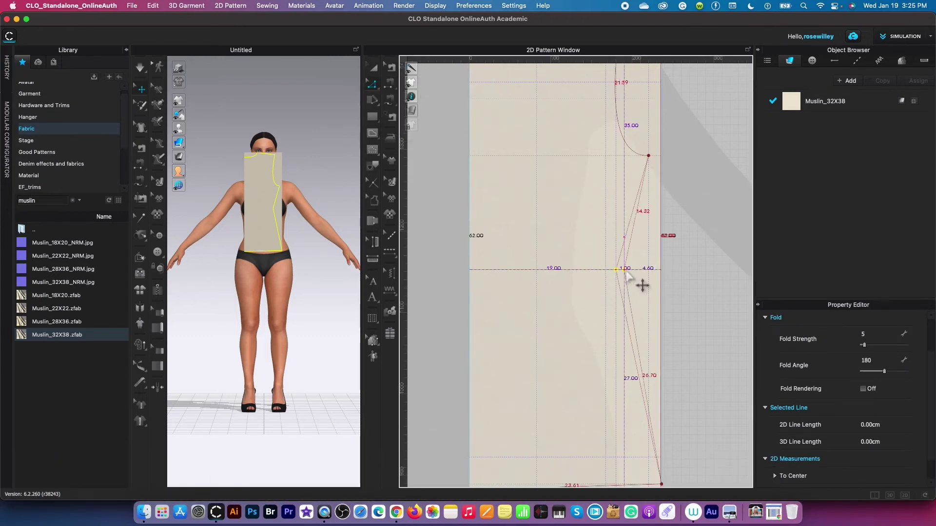
scroll(624, 302, "down", 5)
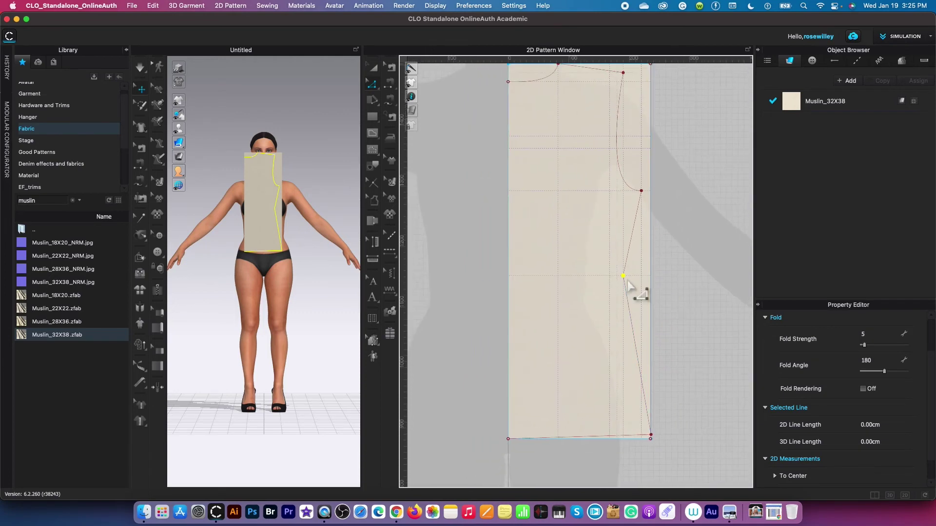
scroll(626, 214, "down", 2)
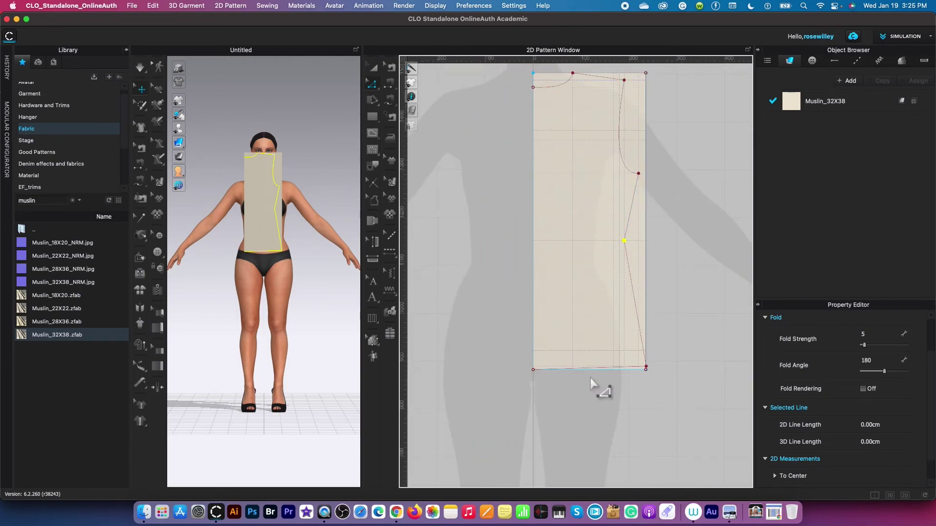
Bend the hem line of the bodice outline into a slight downward curve with Edit Curvature.
key("c")
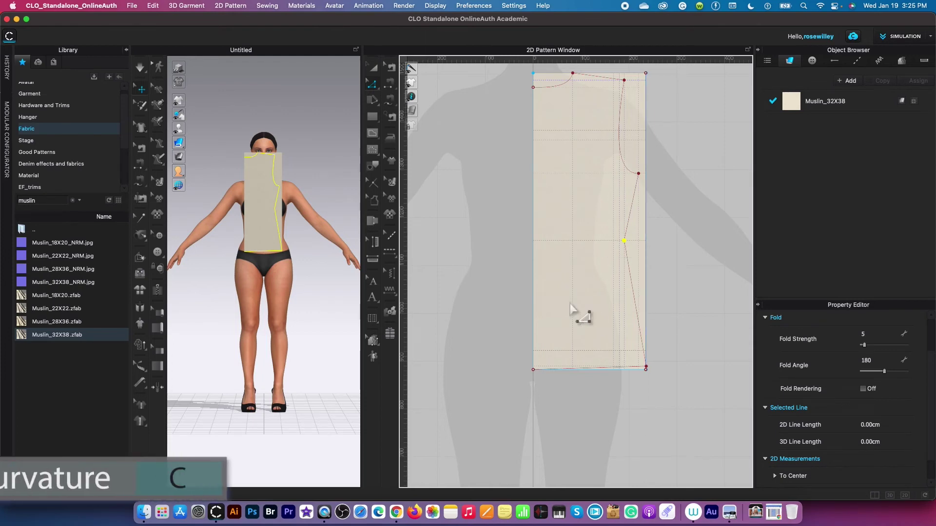
left_click(373, 84)
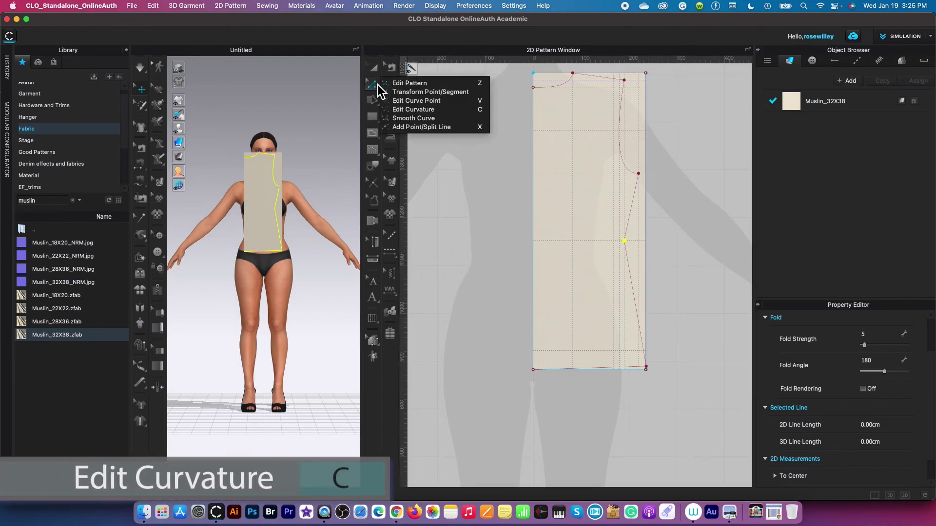
left_click(460, 111)
scroll(595, 411, "up", 5)
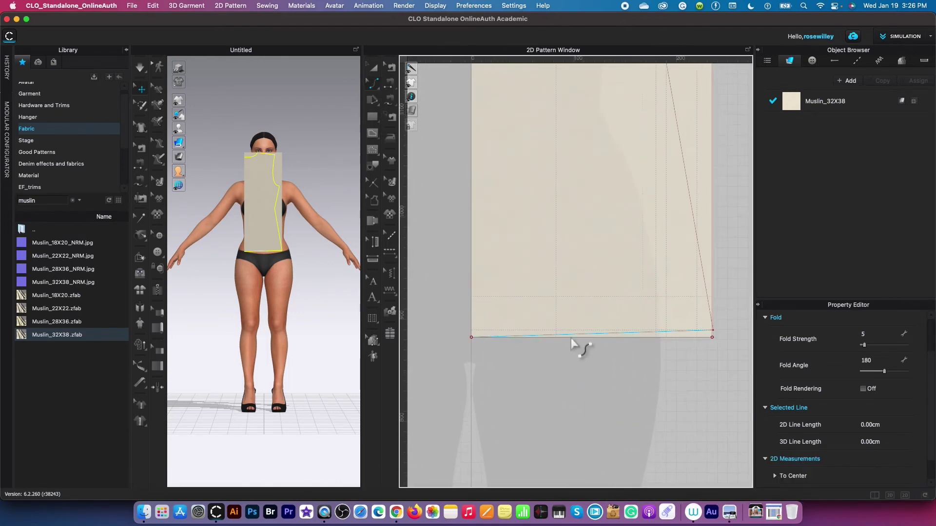
left_click(572, 338)
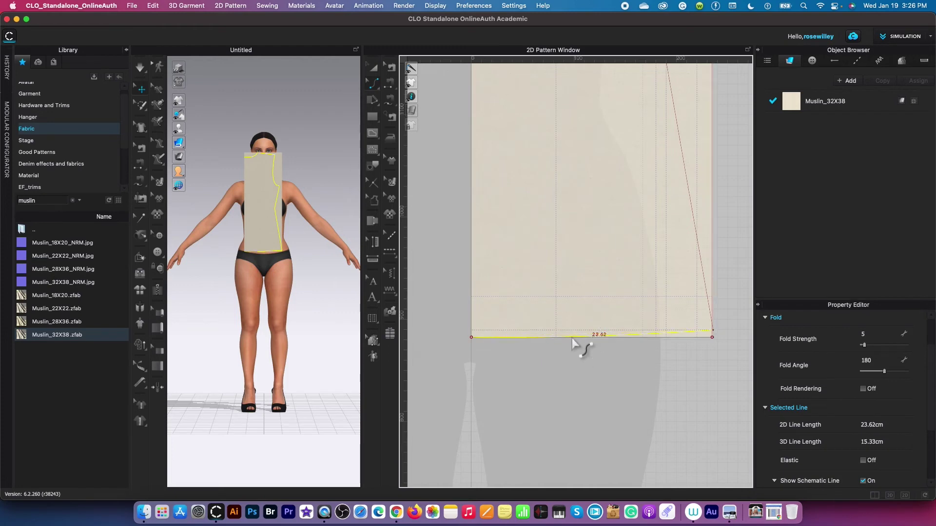
scroll(598, 357, "down", 1)
scroll(598, 358, "down", 4)
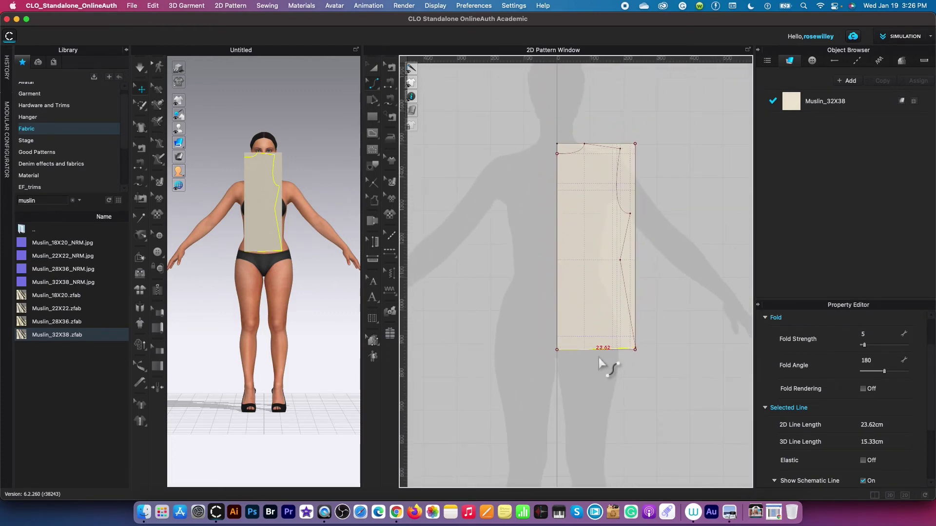
scroll(683, 207, "up", 2)
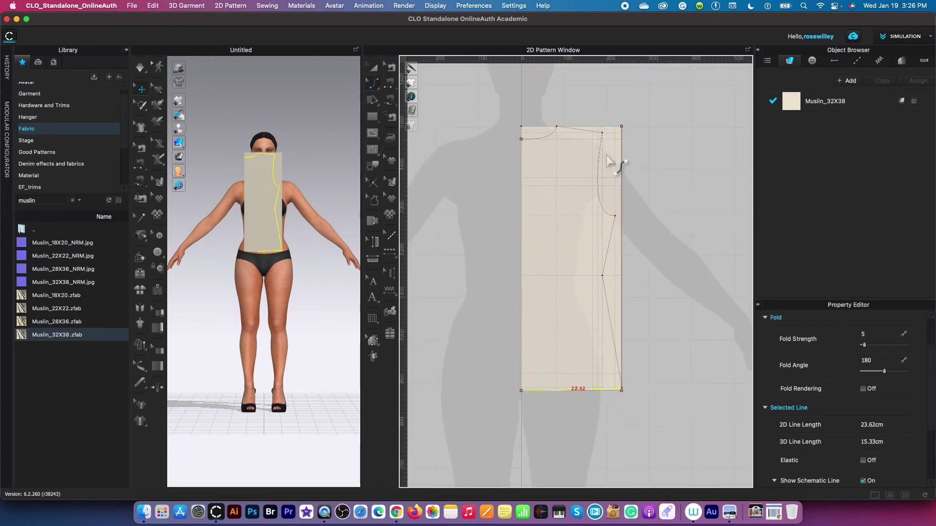
scroll(607, 287, "up", 2)
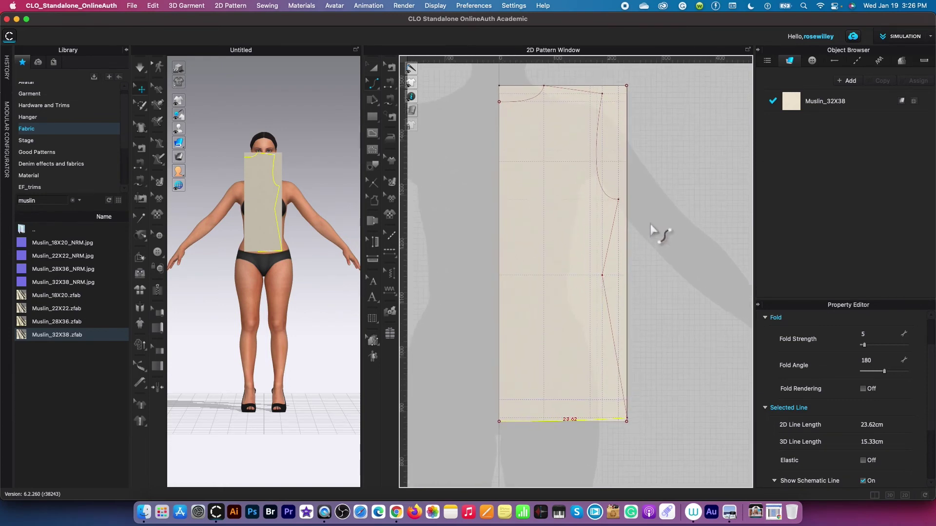
Round the side seam's waist corner with Smooth Curve, using a length of 1.5 cm for both lines.
left_click(373, 84)
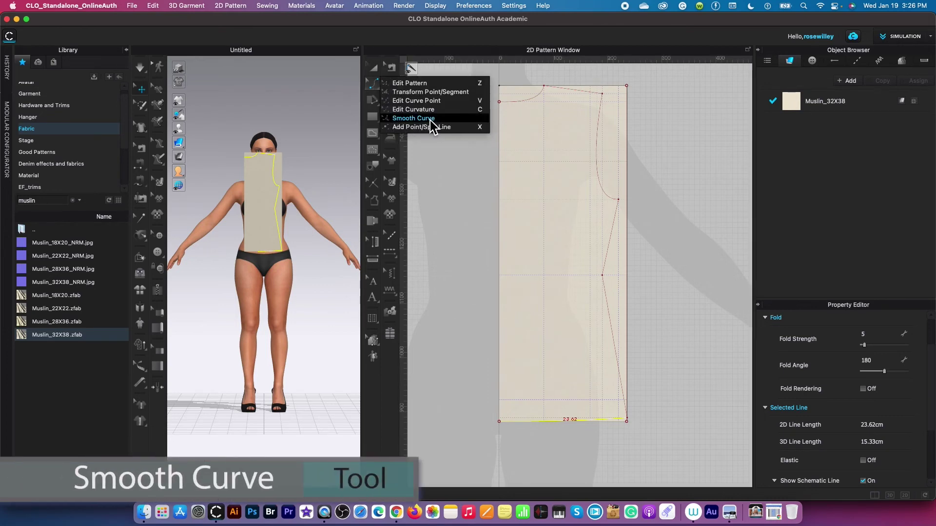
left_click(439, 120)
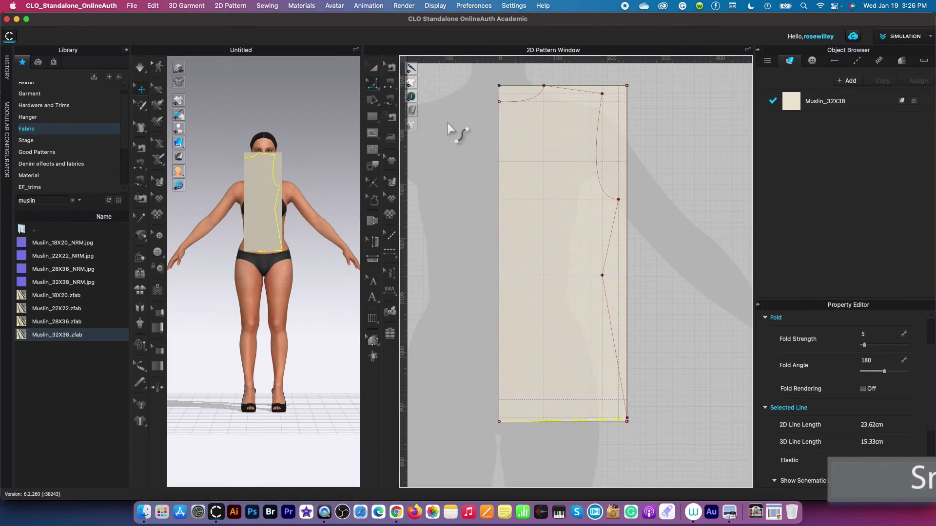
scroll(627, 243, "up", 1)
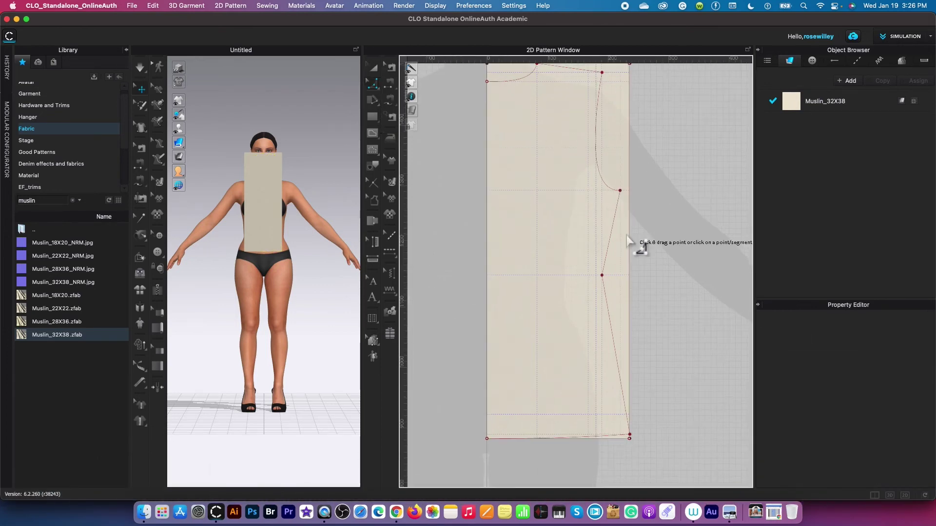
left_click(602, 276)
left_click_drag(603, 277, 626, 273)
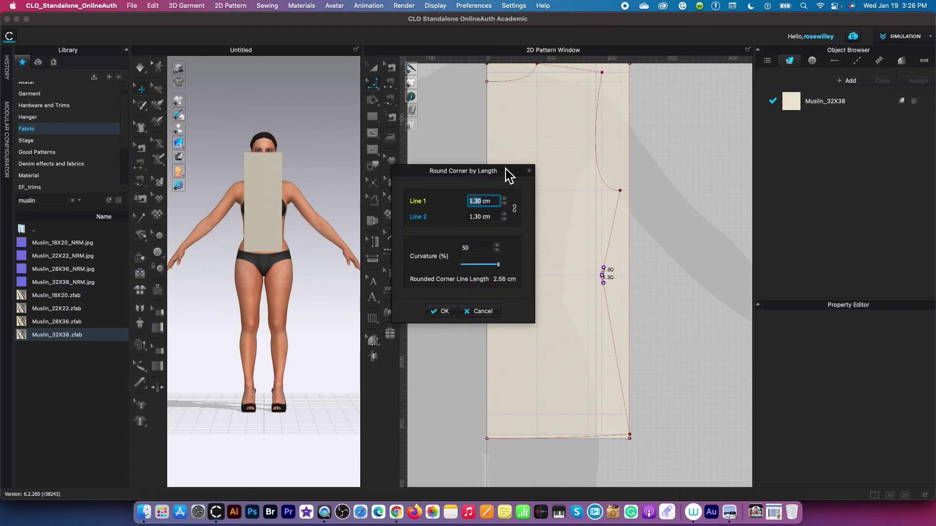
left_click(518, 212)
type("1.5")
left_click(451, 315)
Refine the armhole curve with Edit Pattern by aligning its lower curve handle with the horizontal underarm baseline and nudging its upper handle.
scroll(685, 222, "down", 3)
scroll(683, 206, "up", 1)
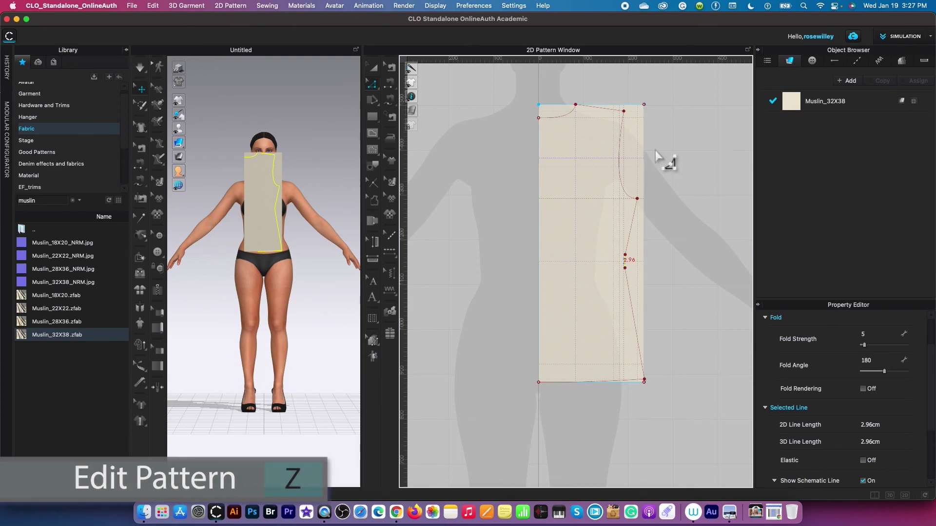
left_click(620, 152)
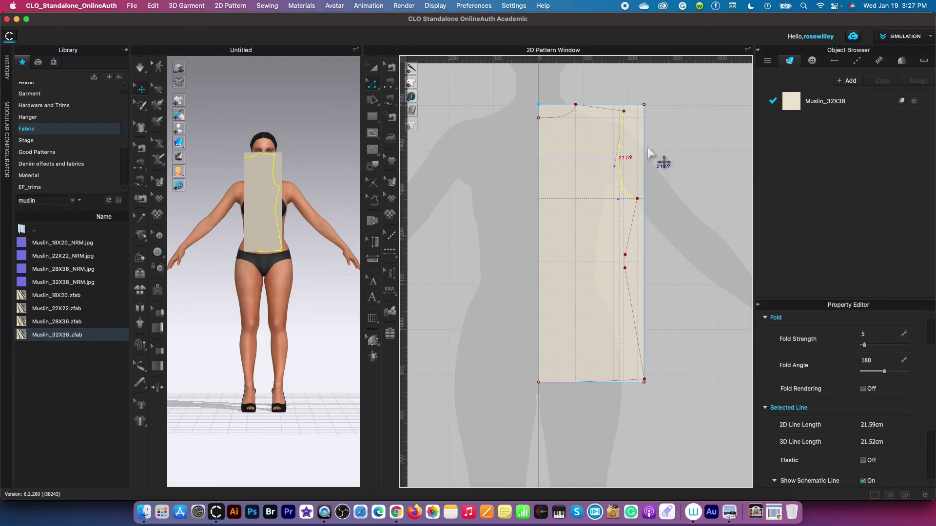
scroll(648, 147, "up", 4)
scroll(653, 154, "up", 3)
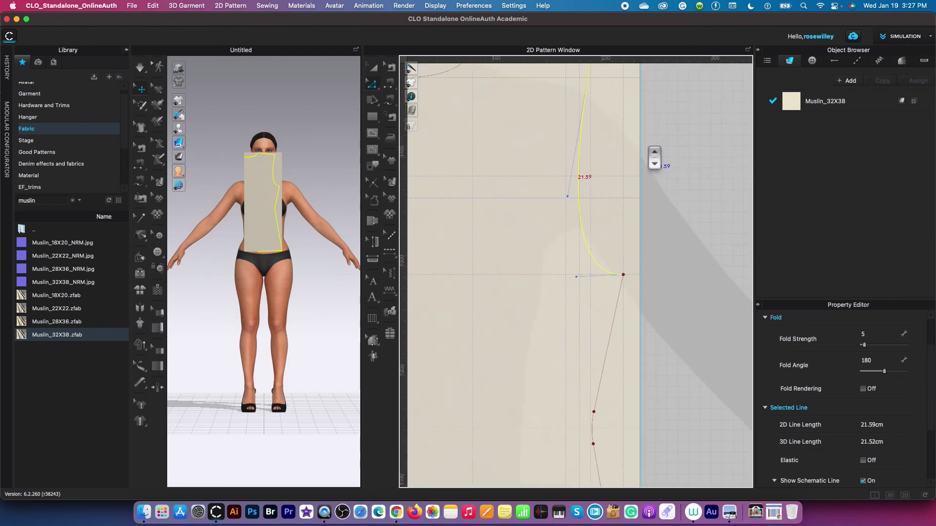
left_click(578, 277)
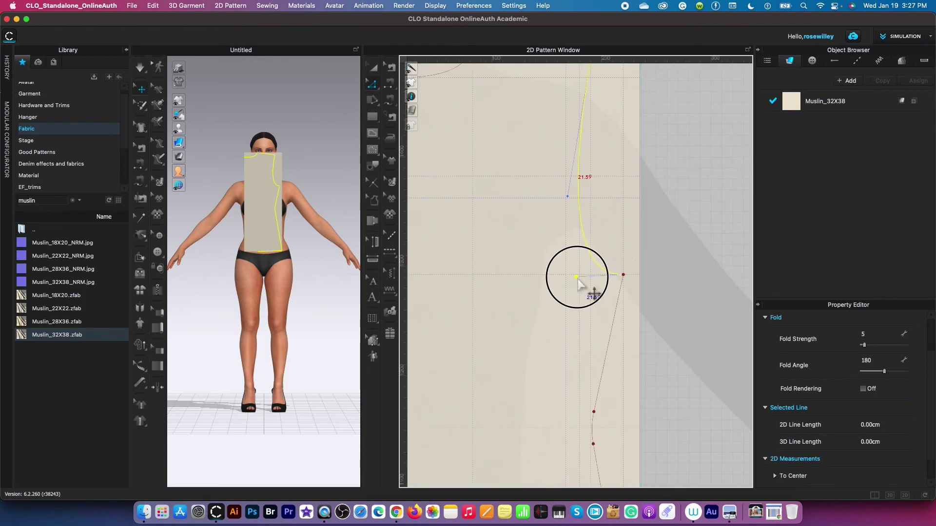
left_click_drag(580, 278, 580, 277)
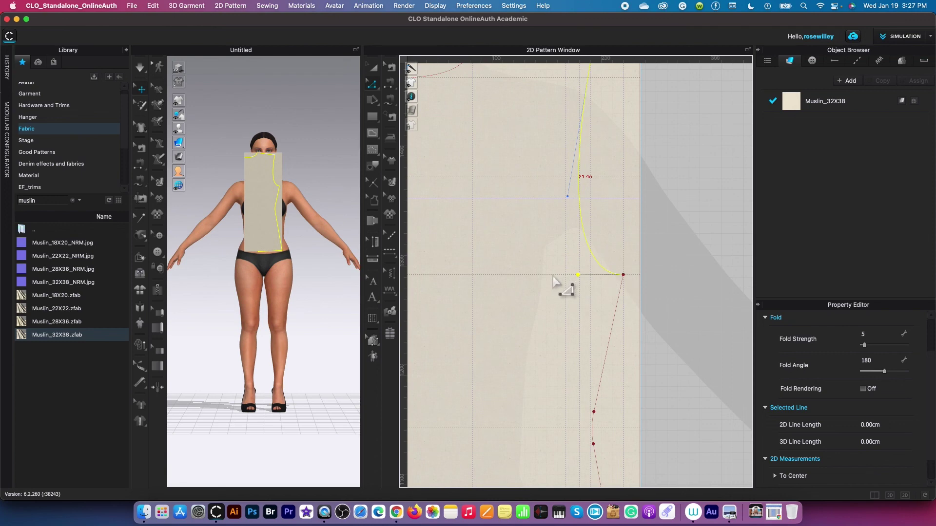
scroll(607, 155, "down", 2)
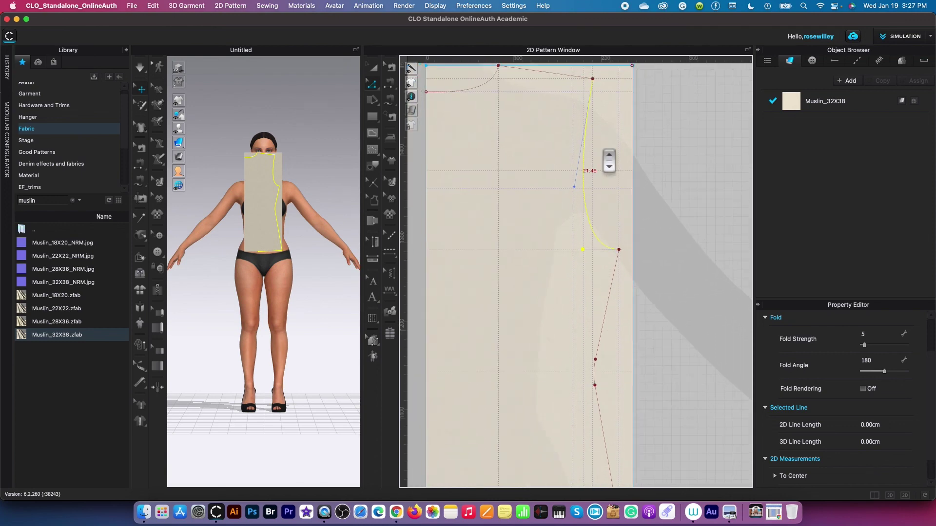
left_click(574, 187)
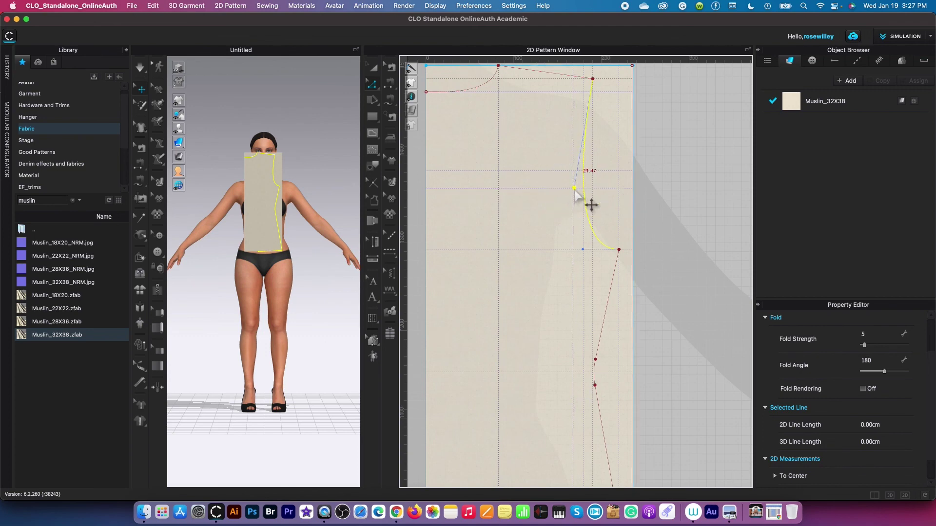
left_click(670, 129)
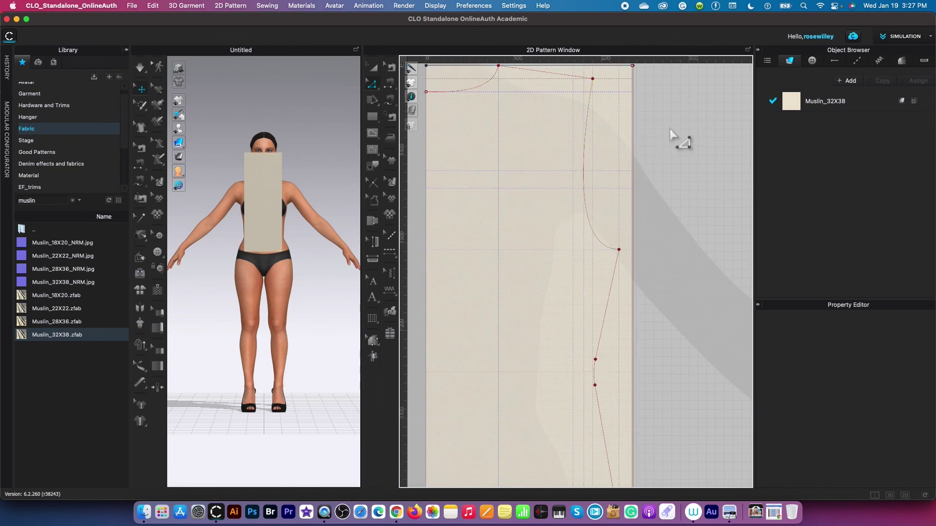
Refine the back neckline curve by levelling its center-back handle along the neck-depth baseline and moving the shoulder-side handle slightly downward.
scroll(598, 238, "down", 5)
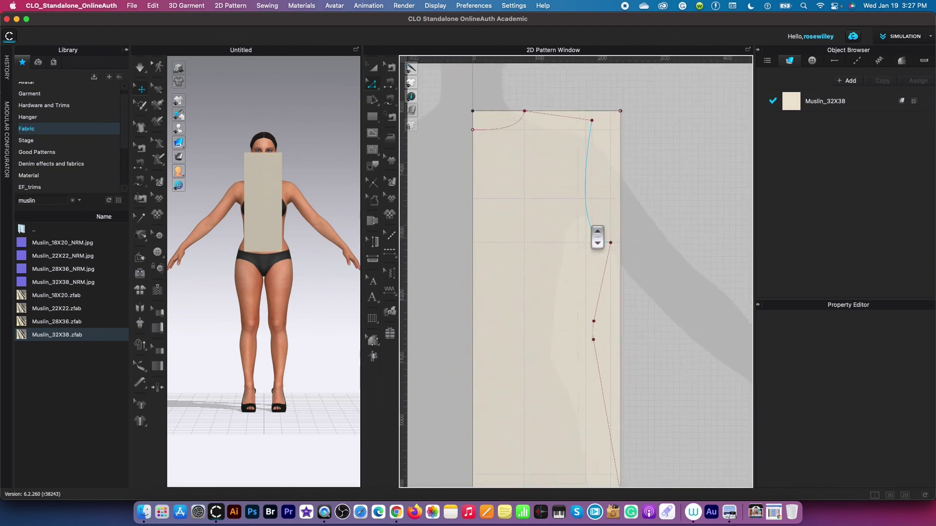
left_click(511, 144)
scroll(512, 146, "up", 5)
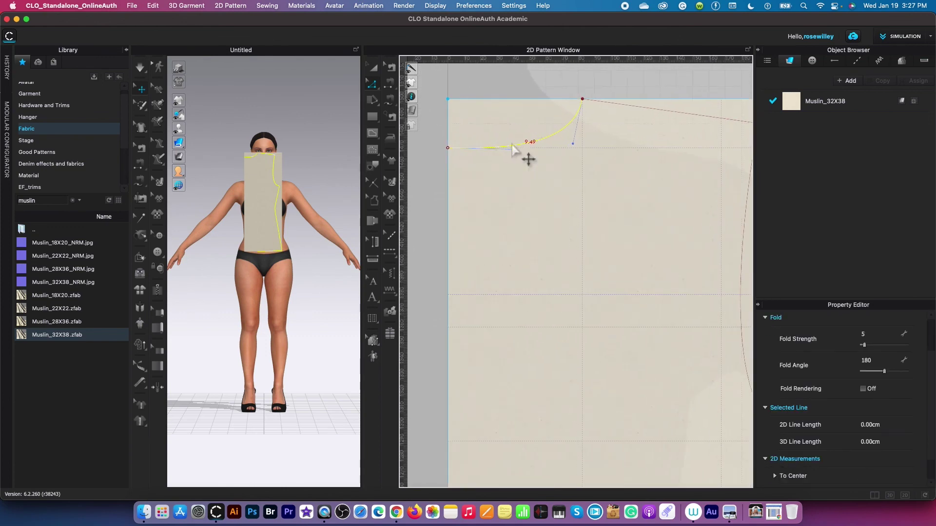
left_click_drag(515, 155, 517, 153)
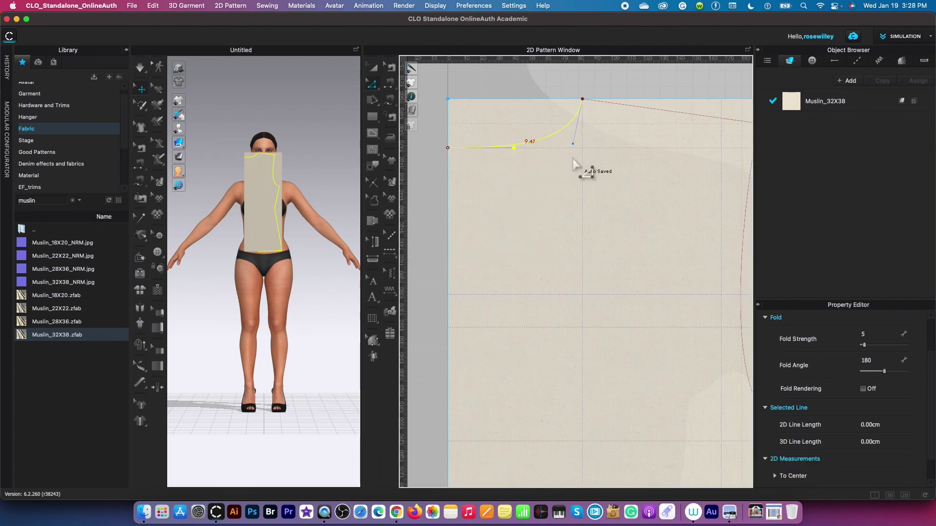
left_click_drag(573, 144, 576, 149)
left_click(514, 148)
scroll(468, 151, "up", 2)
left_click(526, 149)
scroll(528, 161, "down", 5)
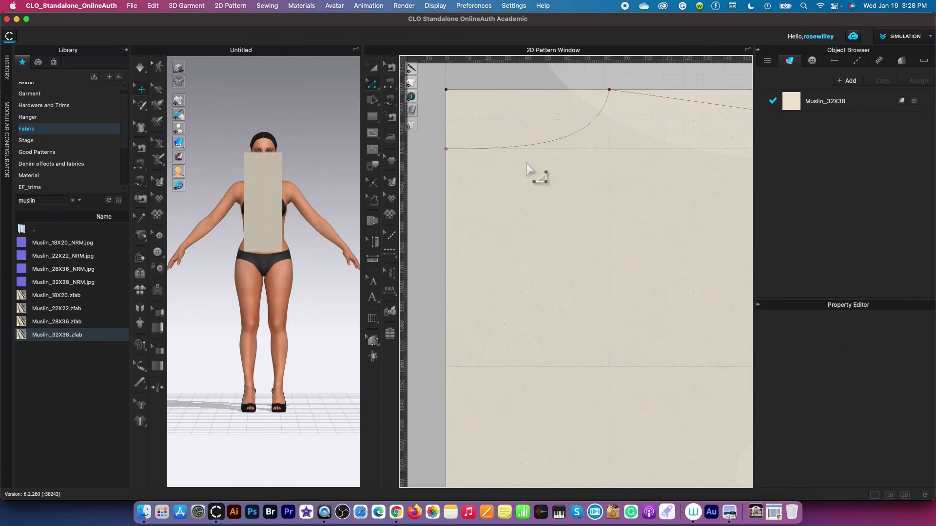
scroll(529, 168, "down", 6)
scroll(541, 251, "up", 2)
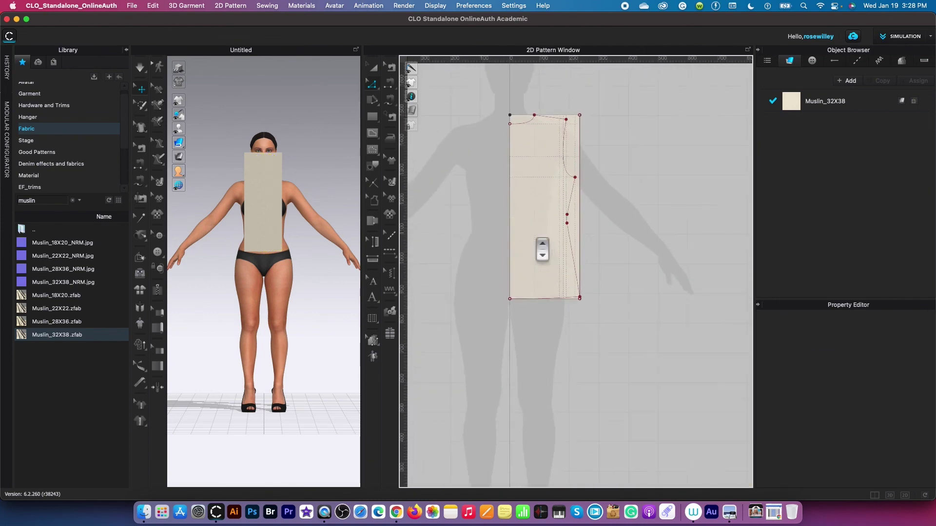
scroll(566, 93, "up", 1)
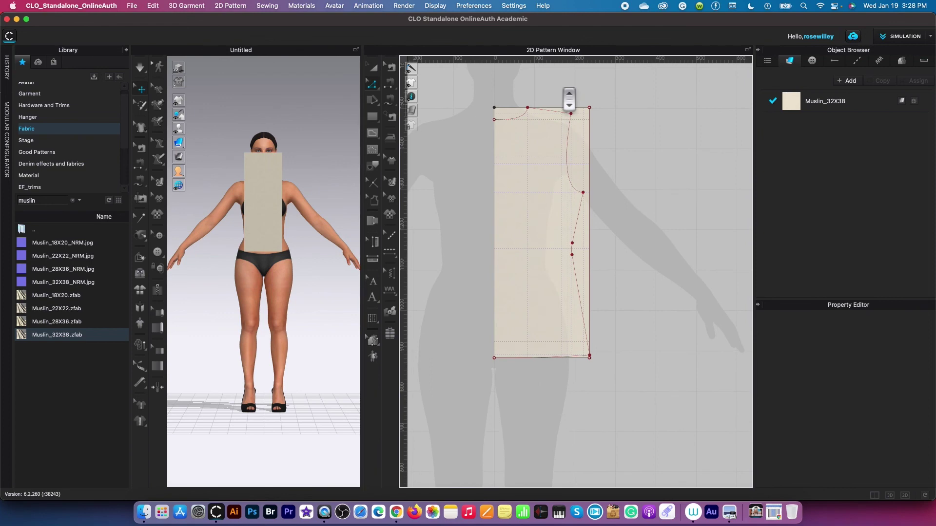